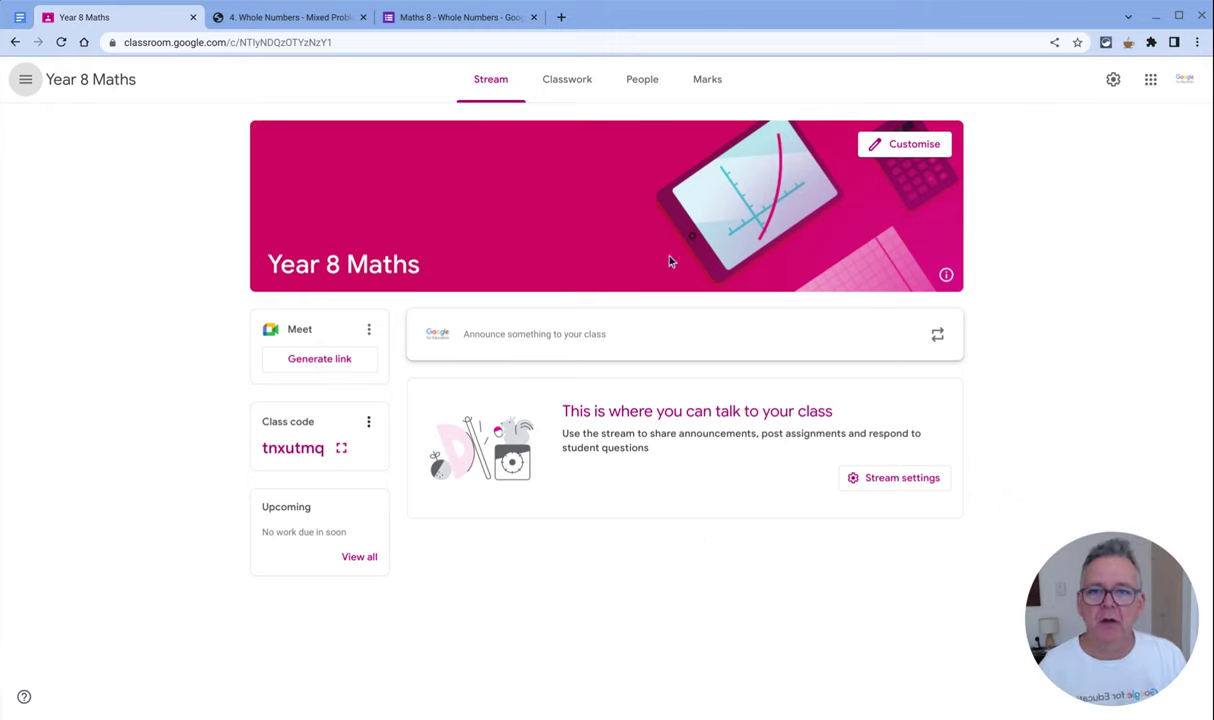
Step: Go to the Year 8 Maths Classwork page with its Algebra and Numbers topics
{"action": "left_click", "coordinate": [569, 84]}
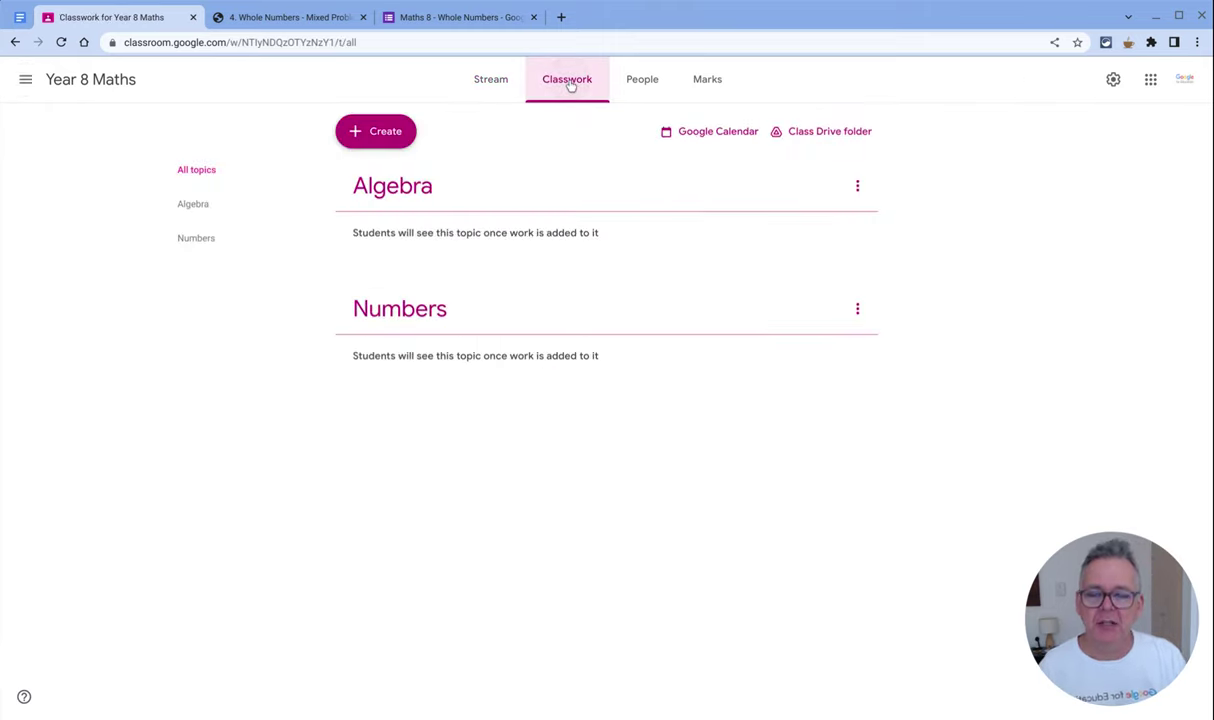
Step: Open the Create menu listing Assignment, Quiz assignment, Question, Material, Reuse post and Topic
{"action": "left_click", "coordinate": [365, 133]}
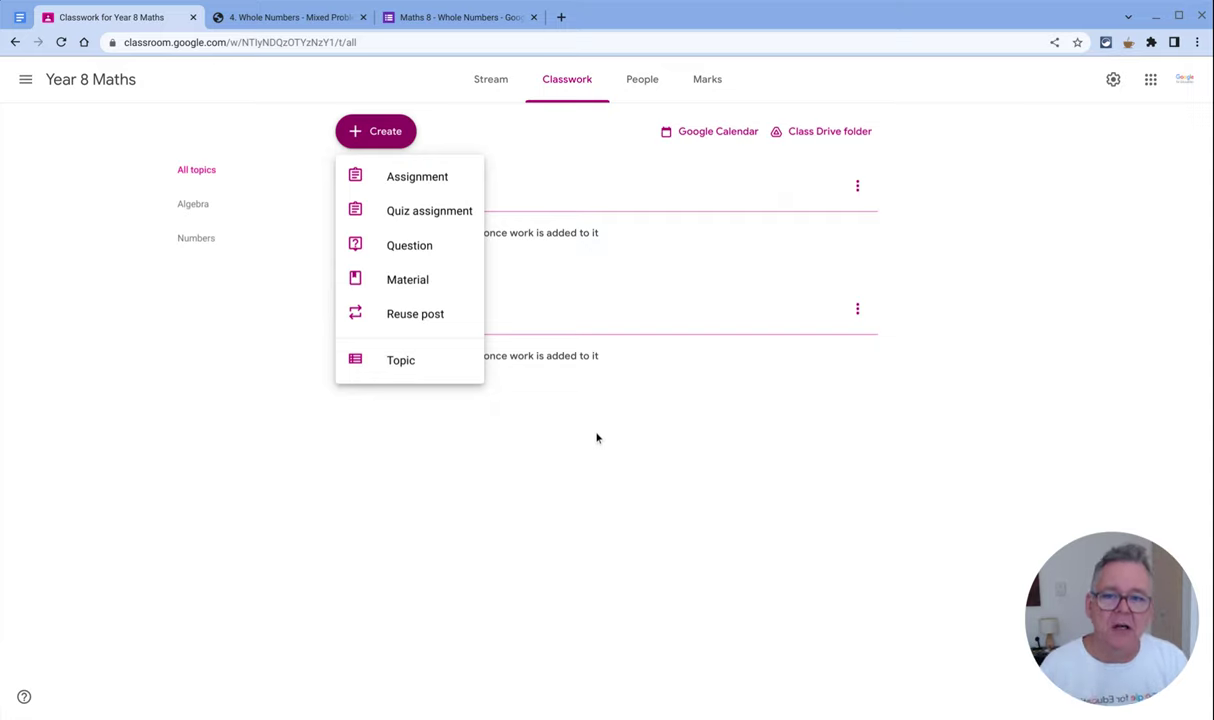
Step: Start an assignment titled 'Numbers Task' with the instructions 'Look at the worksheet'
{"action": "left_click", "coordinate": [414, 177]}
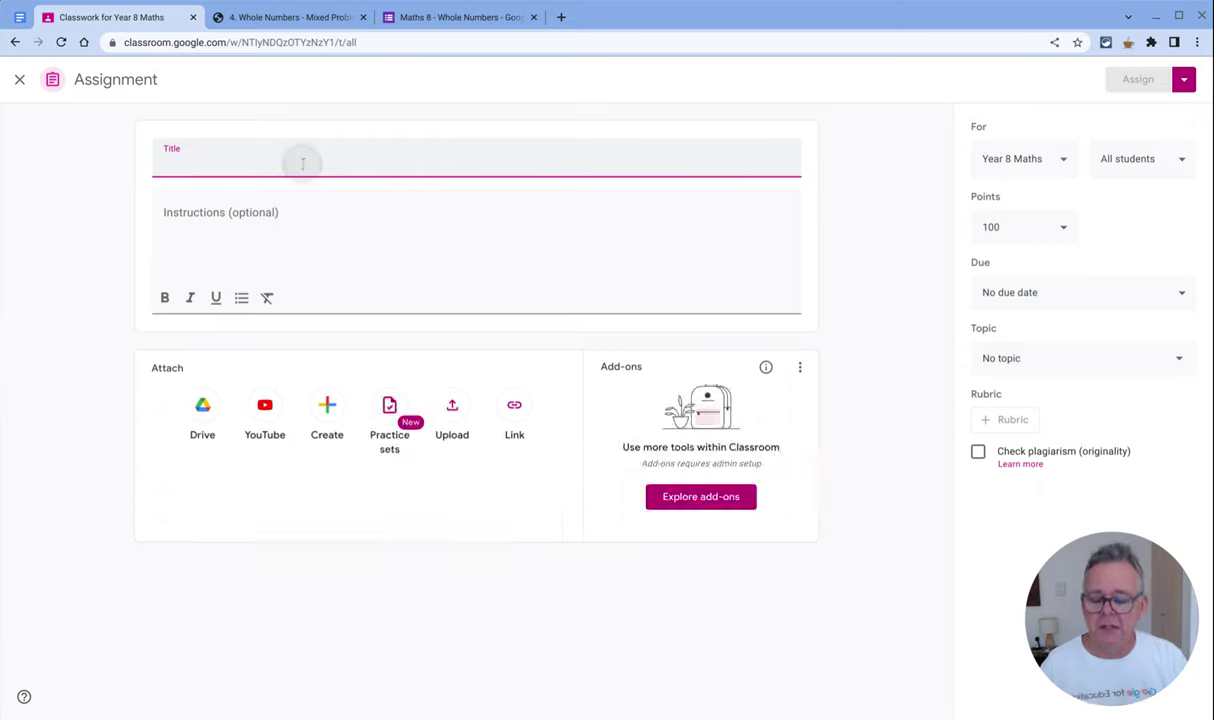
{"action": "type", "text": "Numbe"}
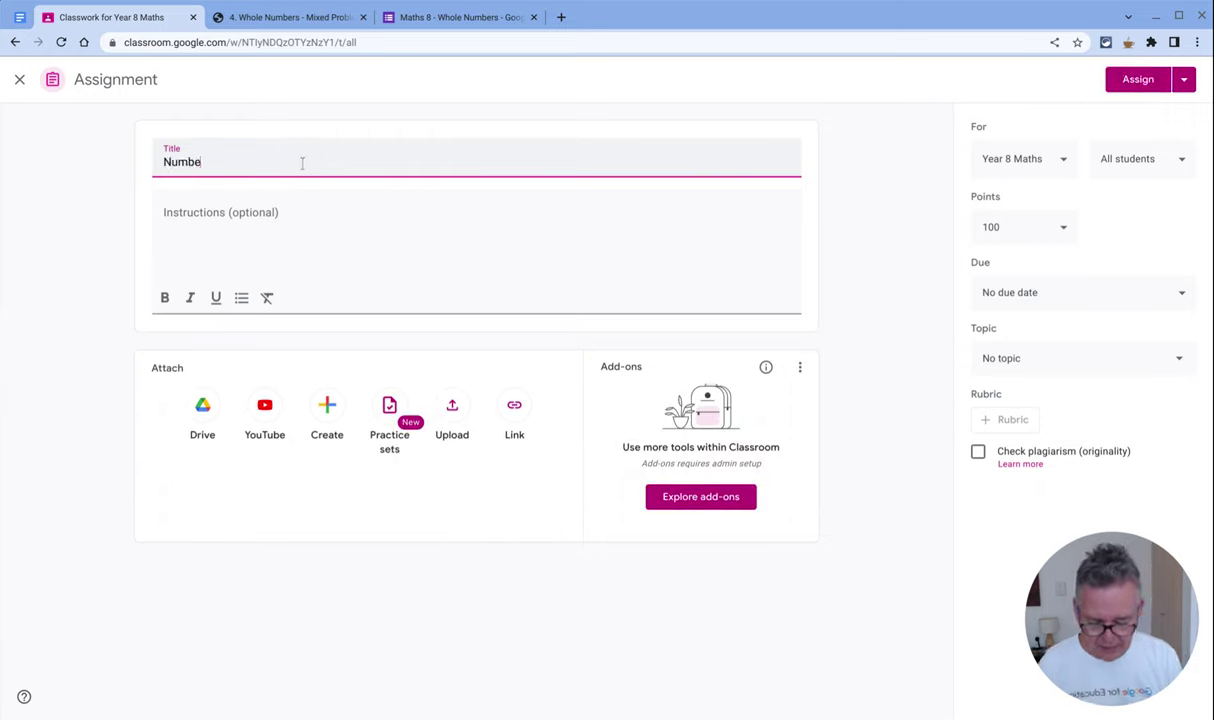
{"action": "type", "text": "rs Task"}
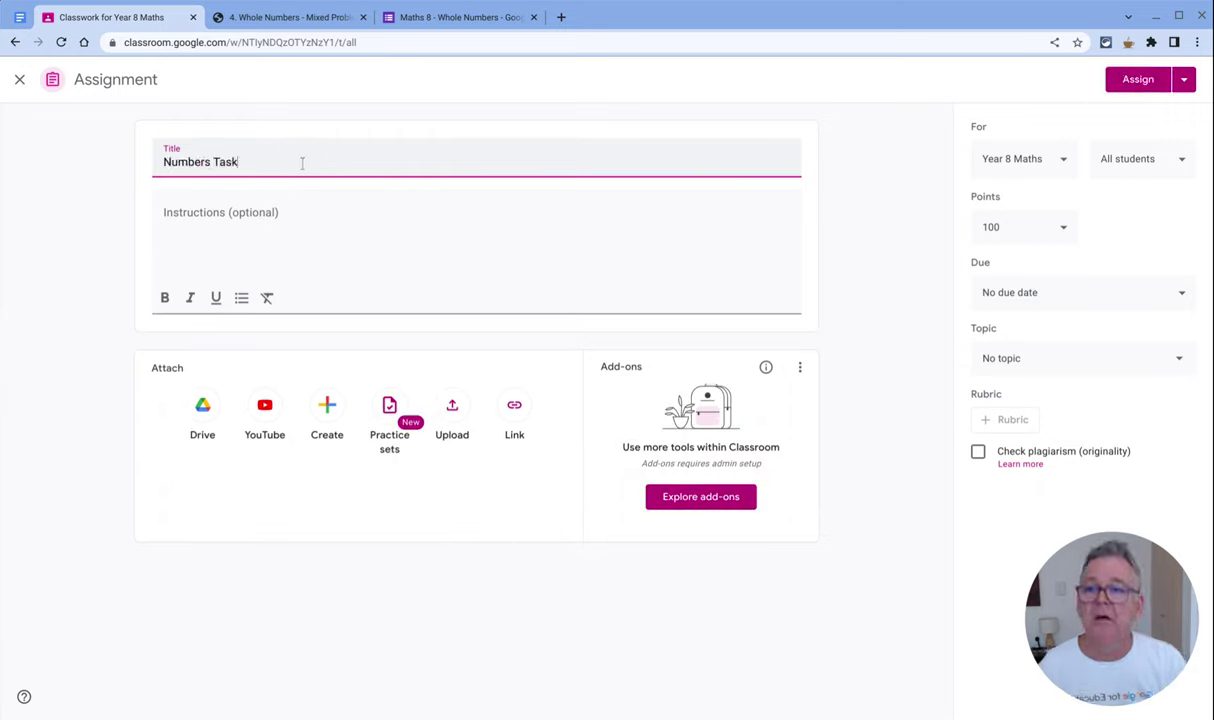
{"action": "left_click", "coordinate": [318, 223]}
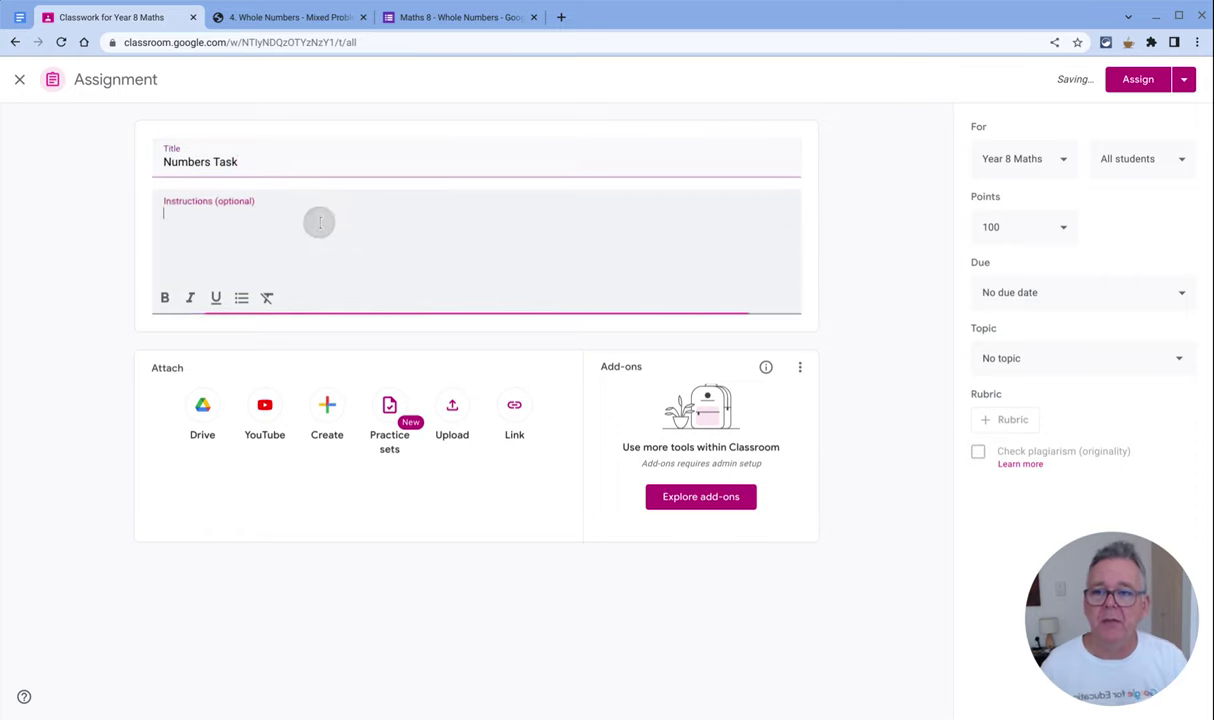
{"action": "type", "text": "L"}
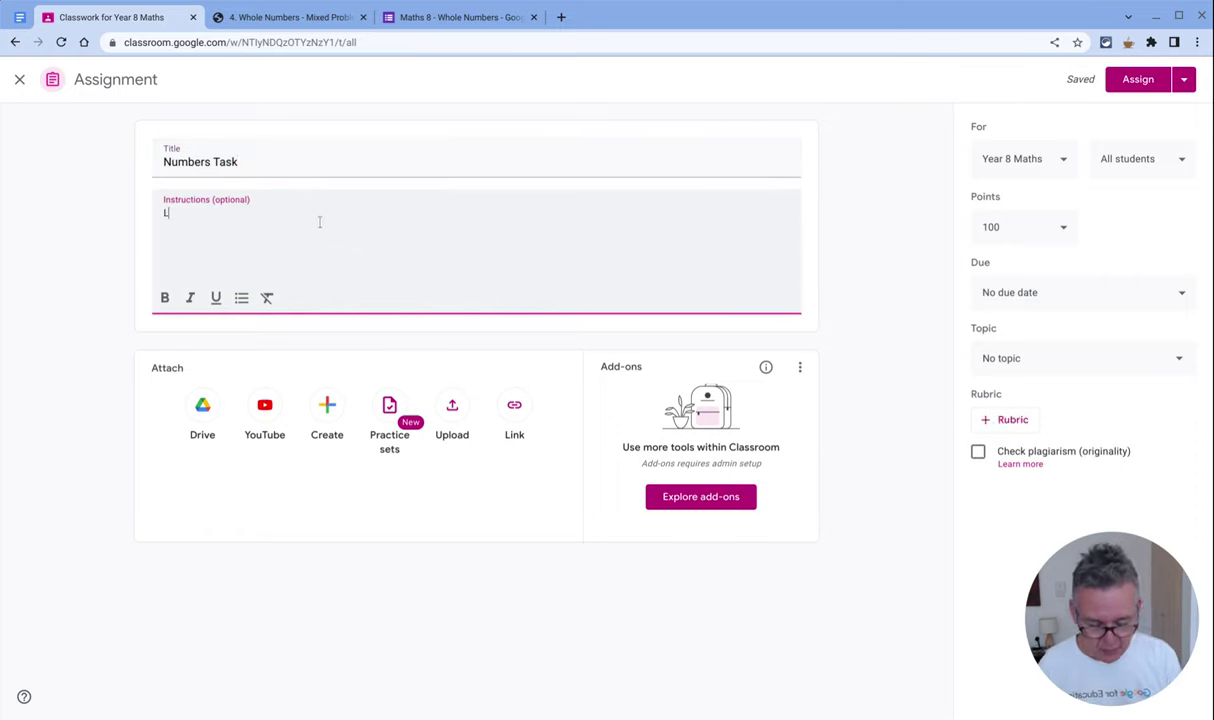
{"action": "type", "text": "ook at the "}
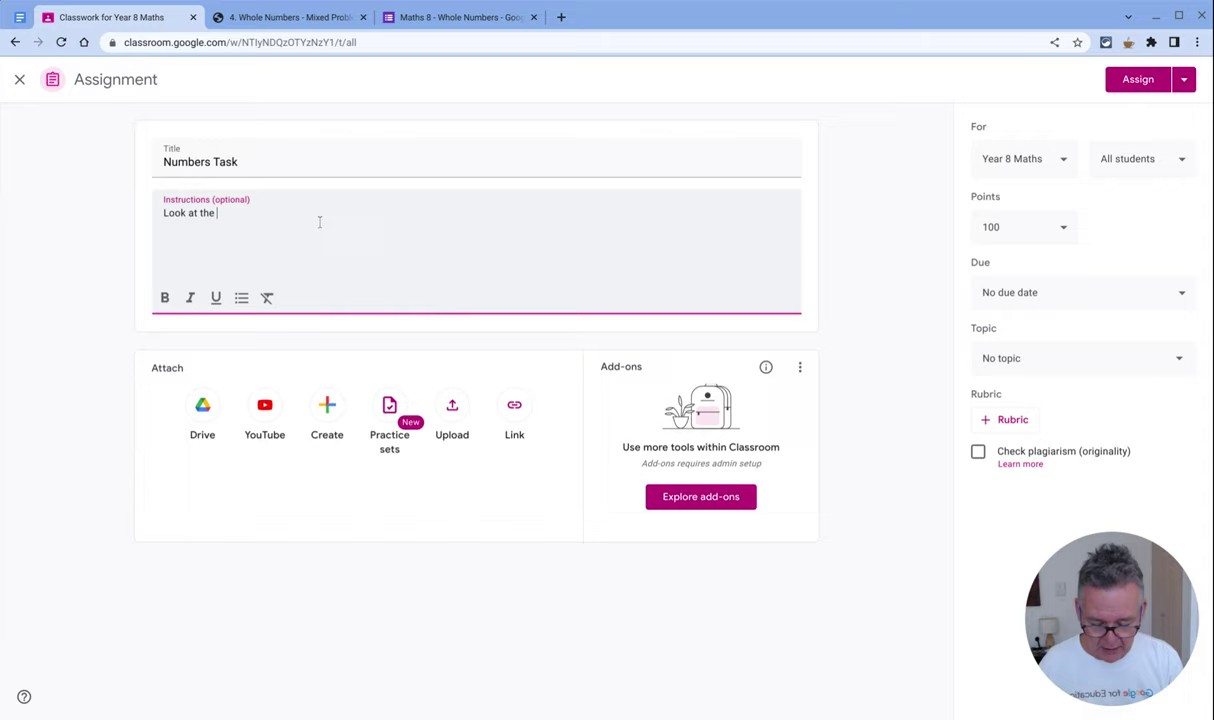
{"action": "type", "text": "worksheet"}
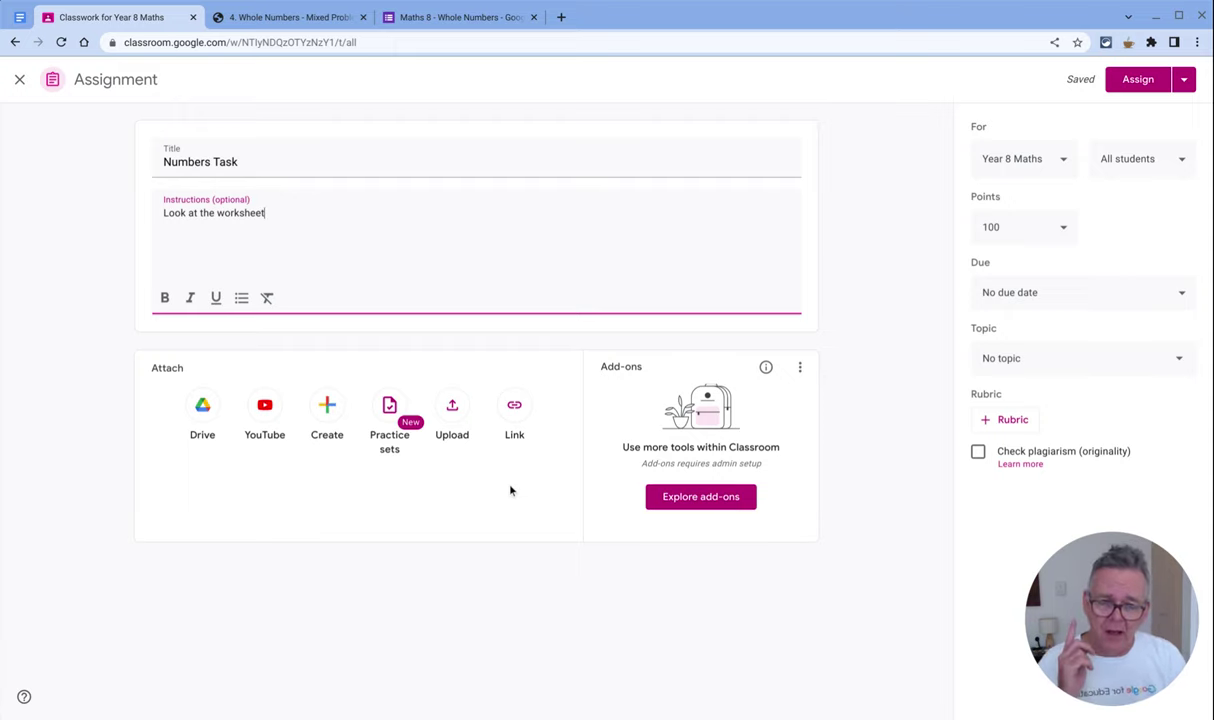
Step: View the '4. Whole Numbers - Mixed Problems' PDF worksheet in its browser tab
{"action": "left_click", "coordinate": [293, 18]}
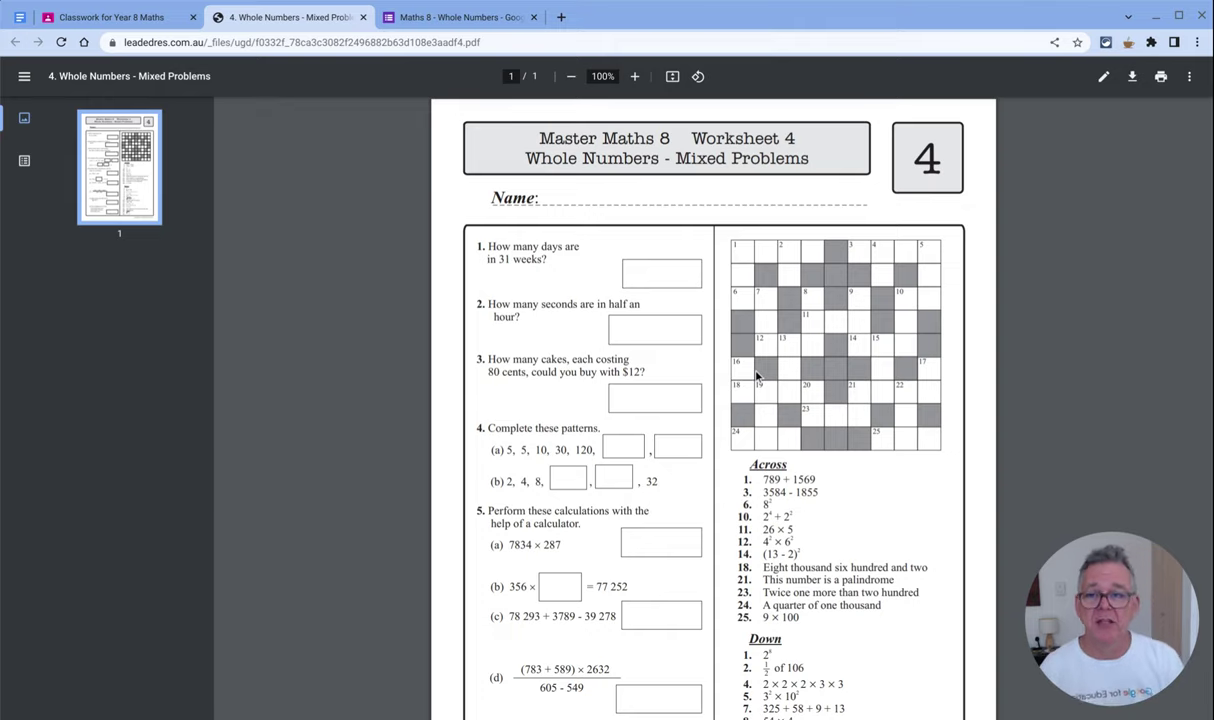
Step: Upload '4. Whole Numbers - Mixed Problems.pdf' from the computer to Numbers Task, then view the worksheet again
{"action": "left_click", "coordinate": [158, 19]}
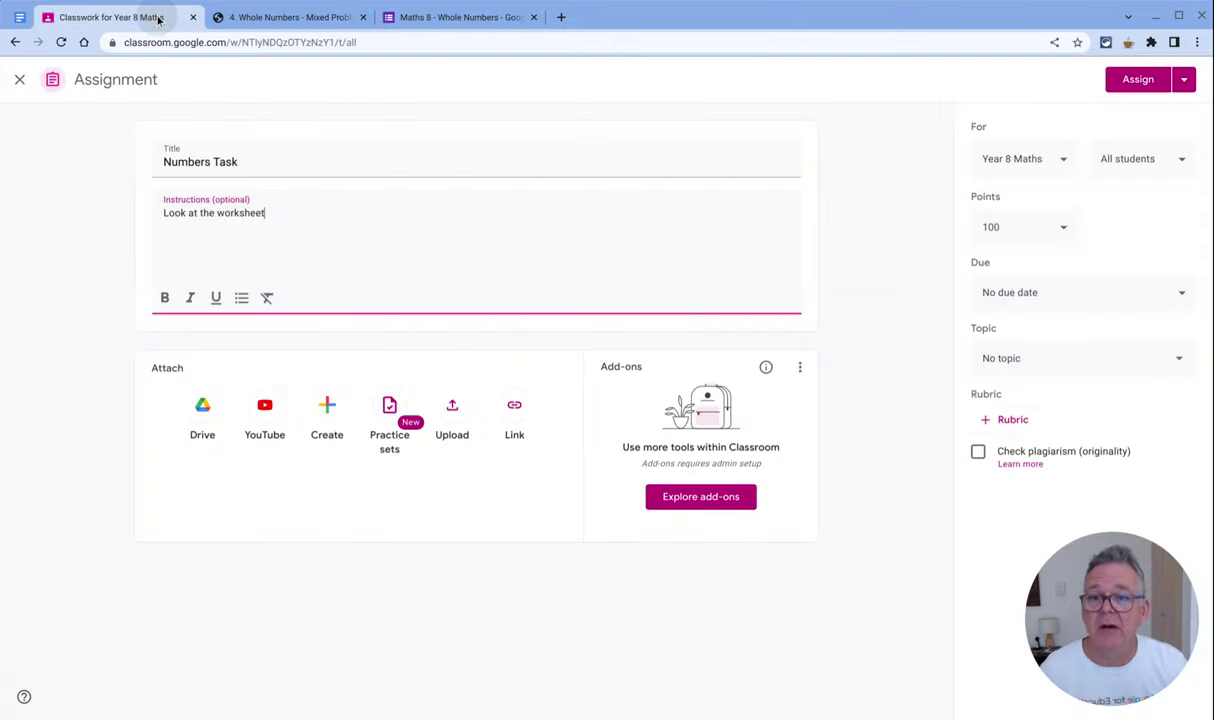
{"action": "left_click", "coordinate": [445, 410]}
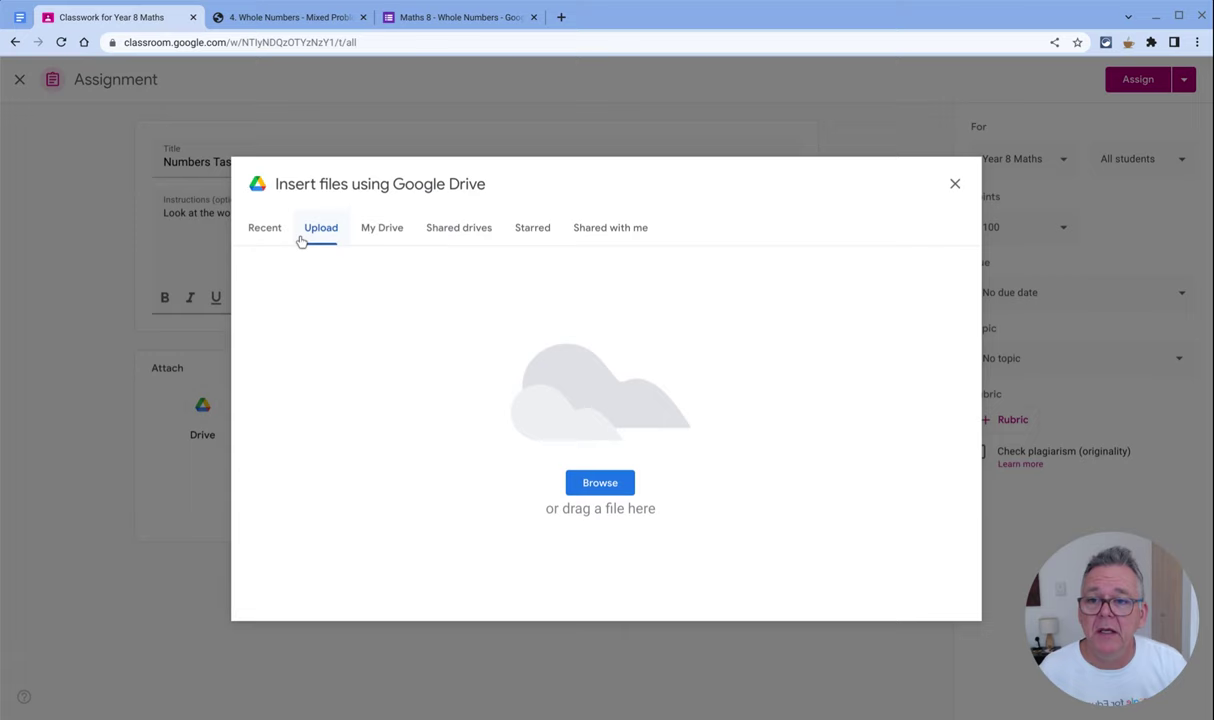
{"action": "left_click", "coordinate": [266, 233]}
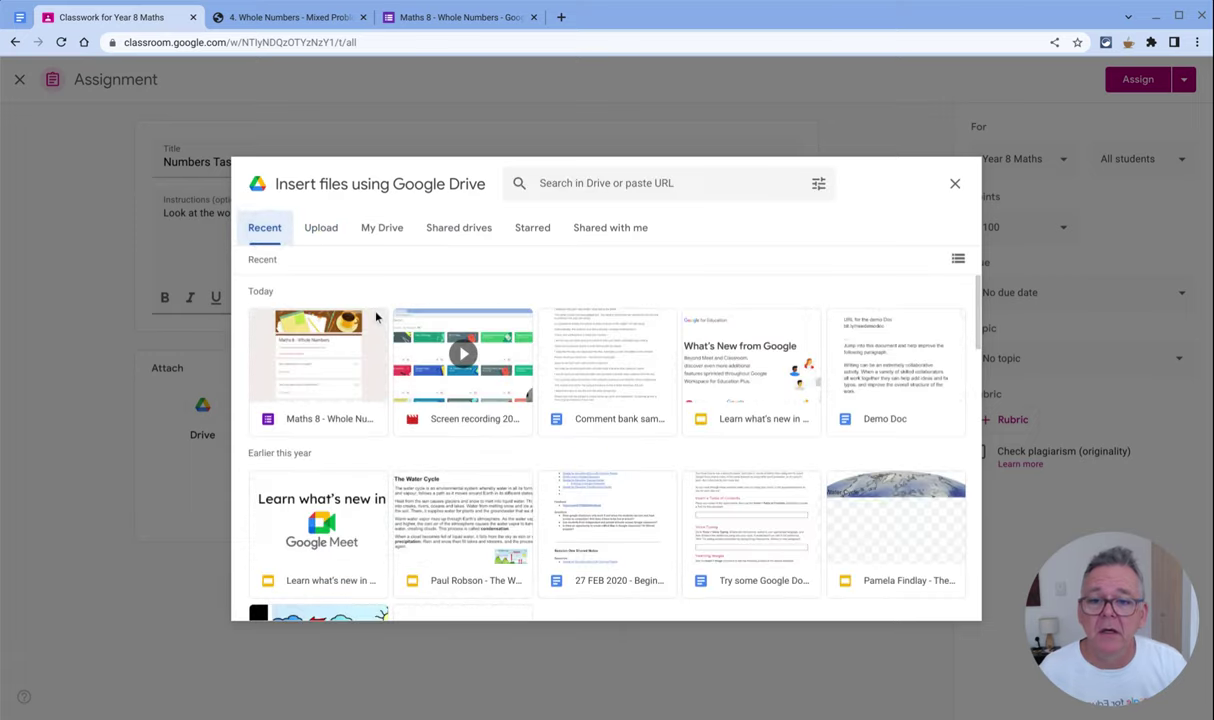
{"action": "left_click", "coordinate": [322, 229]}
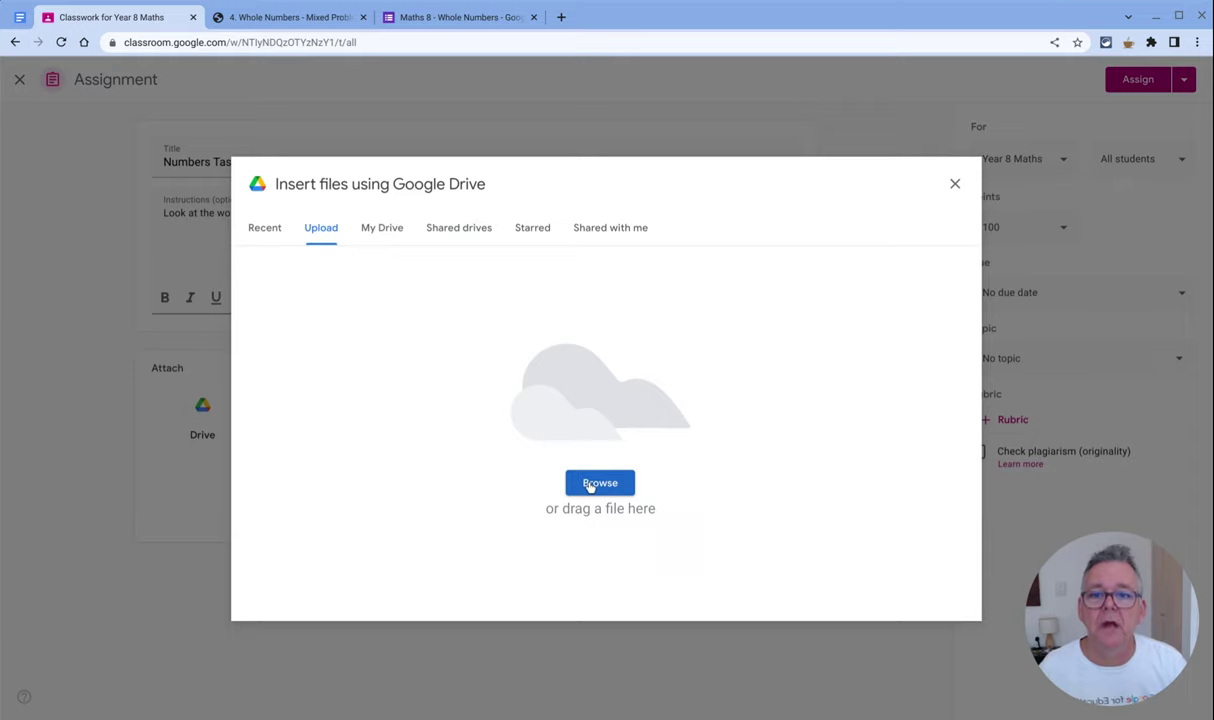
{"action": "left_click", "coordinate": [537, 238]}
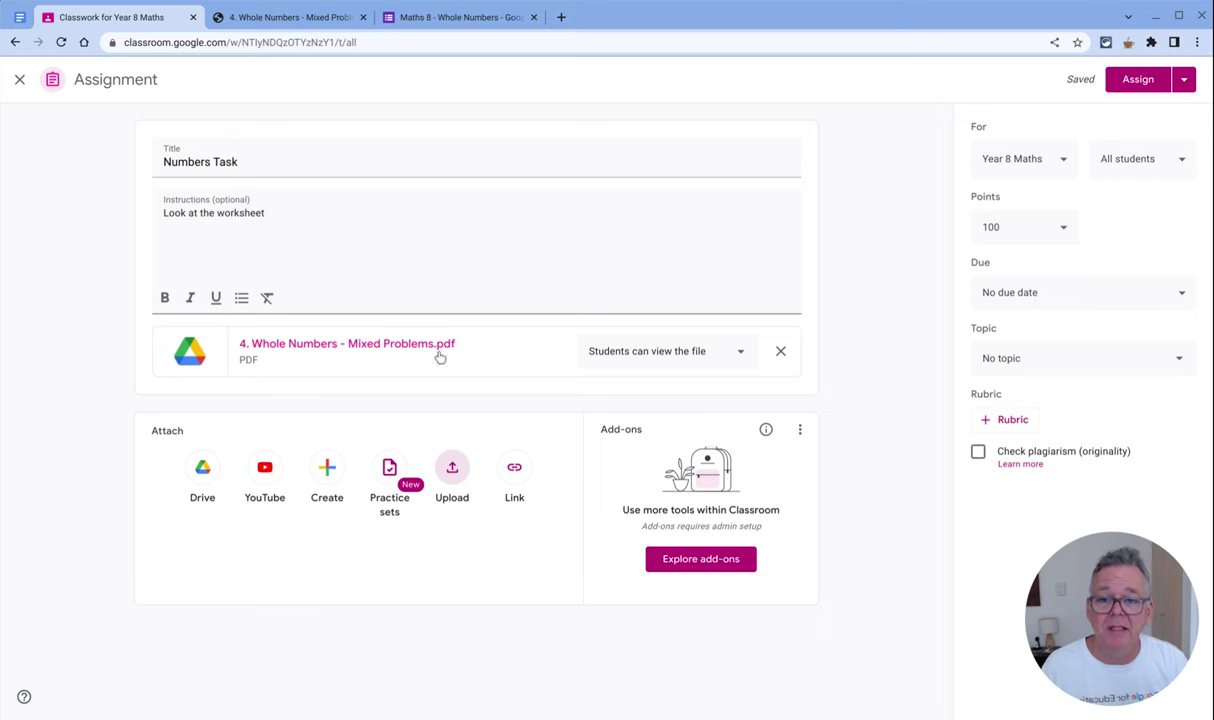
{"action": "left_click", "coordinate": [311, 22]}
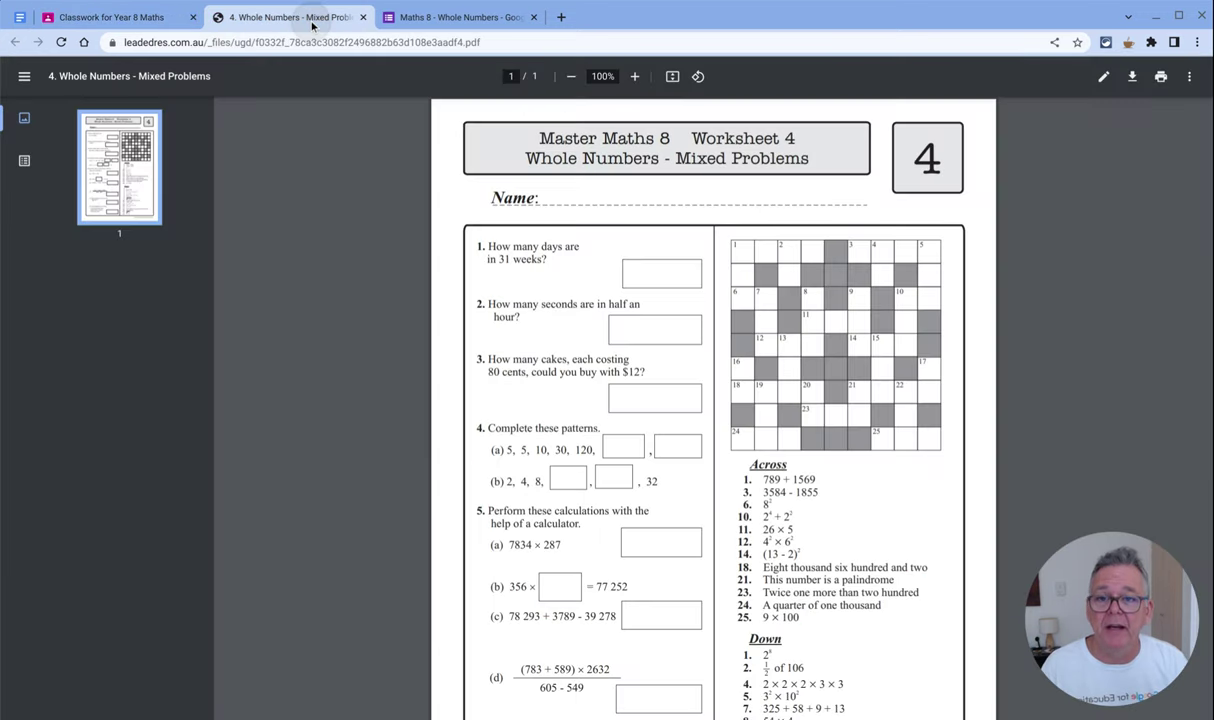
Step: Return to the Numbers Task draft in the 'Classwork for Year 8 Maths' tab
{"action": "left_click", "coordinate": [130, 20]}
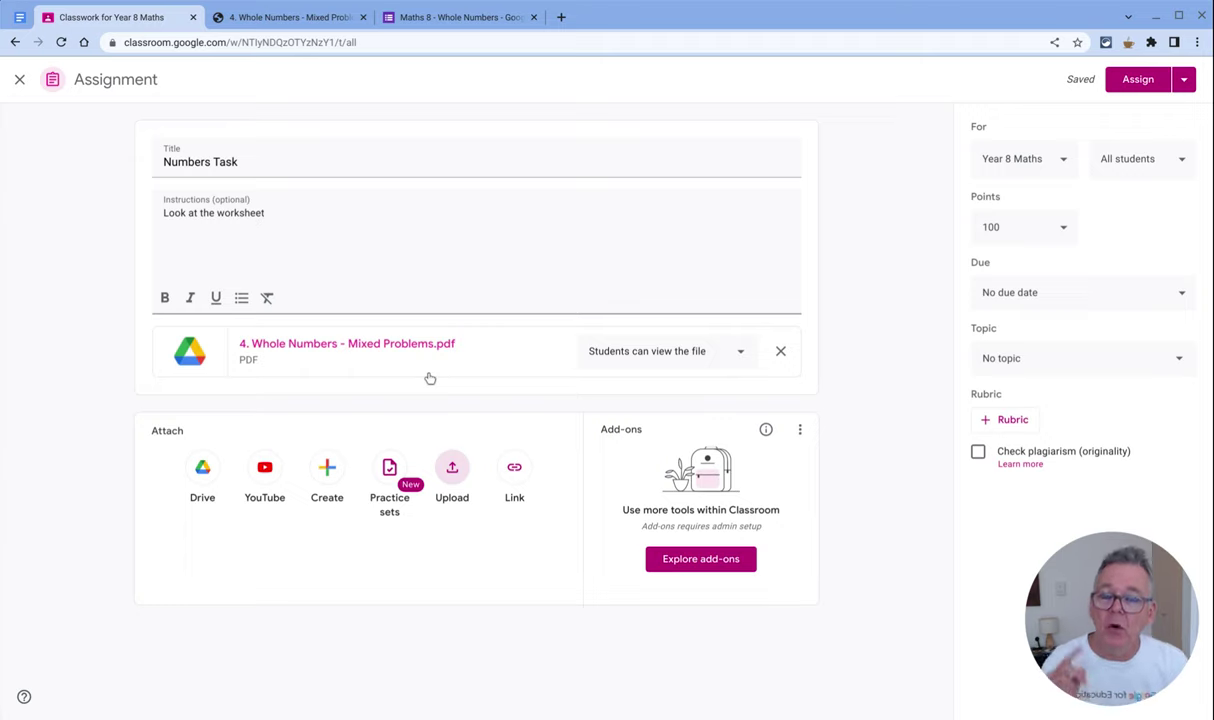
{"action": "left_click", "coordinate": [474, 19]}
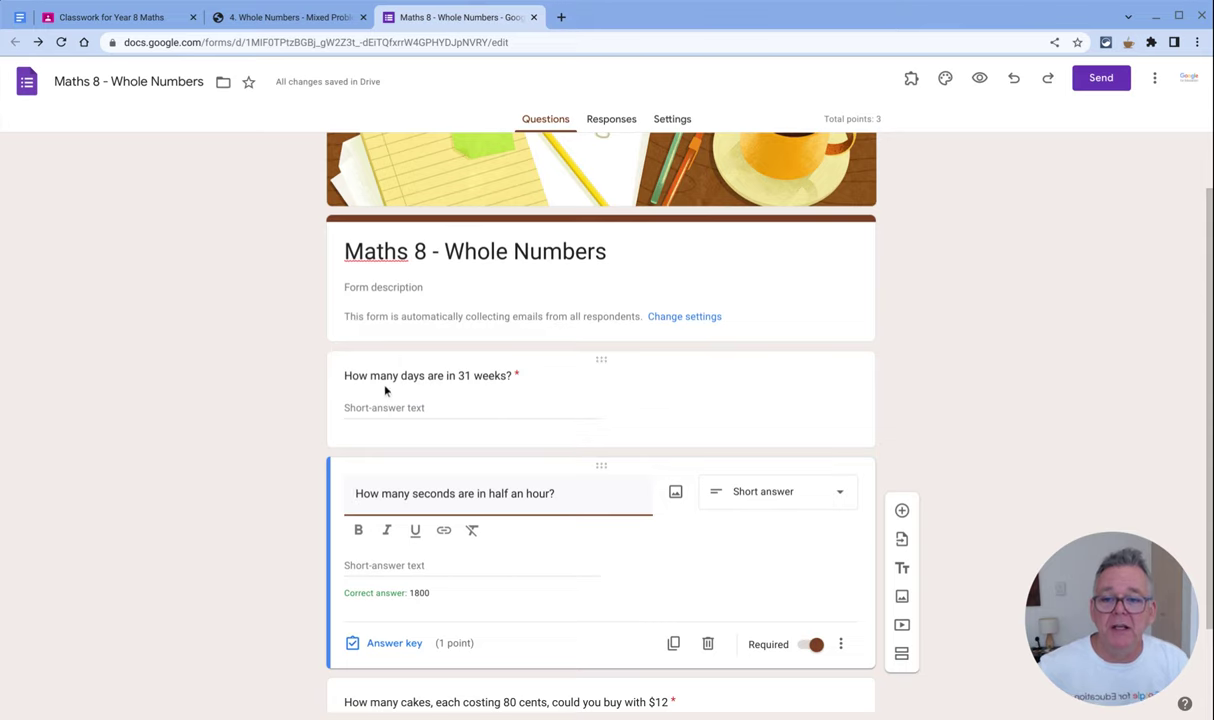
{"action": "left_click", "coordinate": [290, 17]}
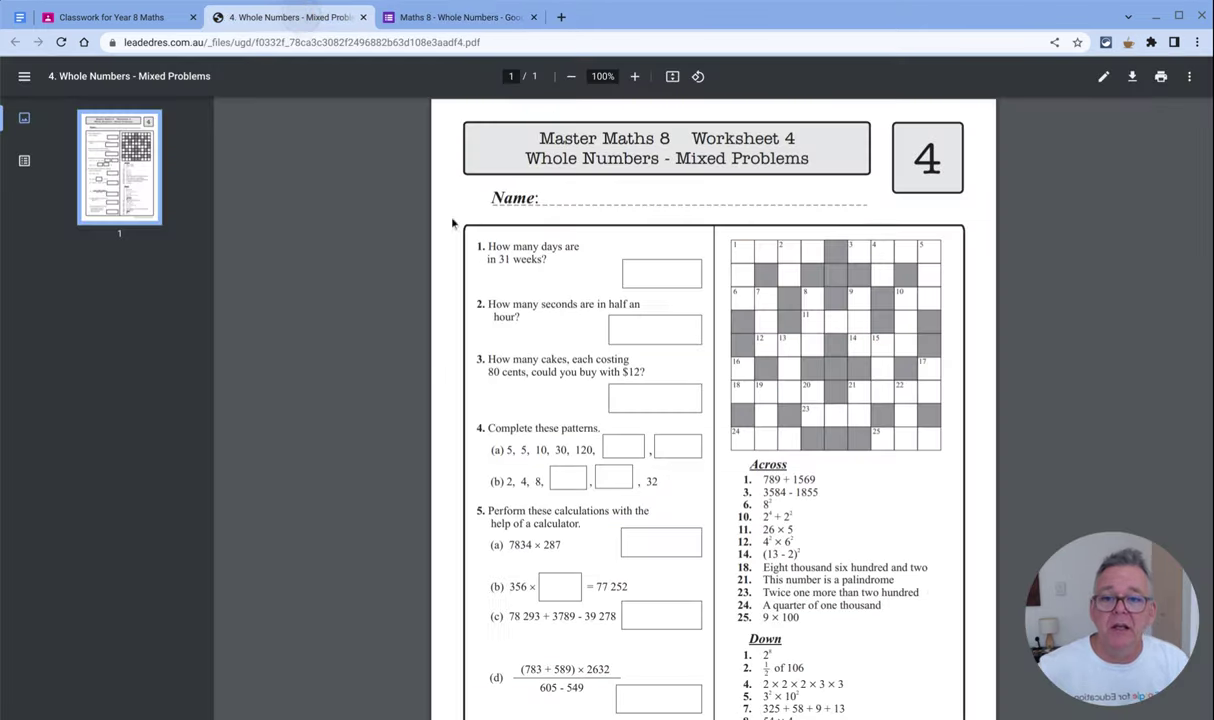
{"action": "left_click", "coordinate": [470, 17]}
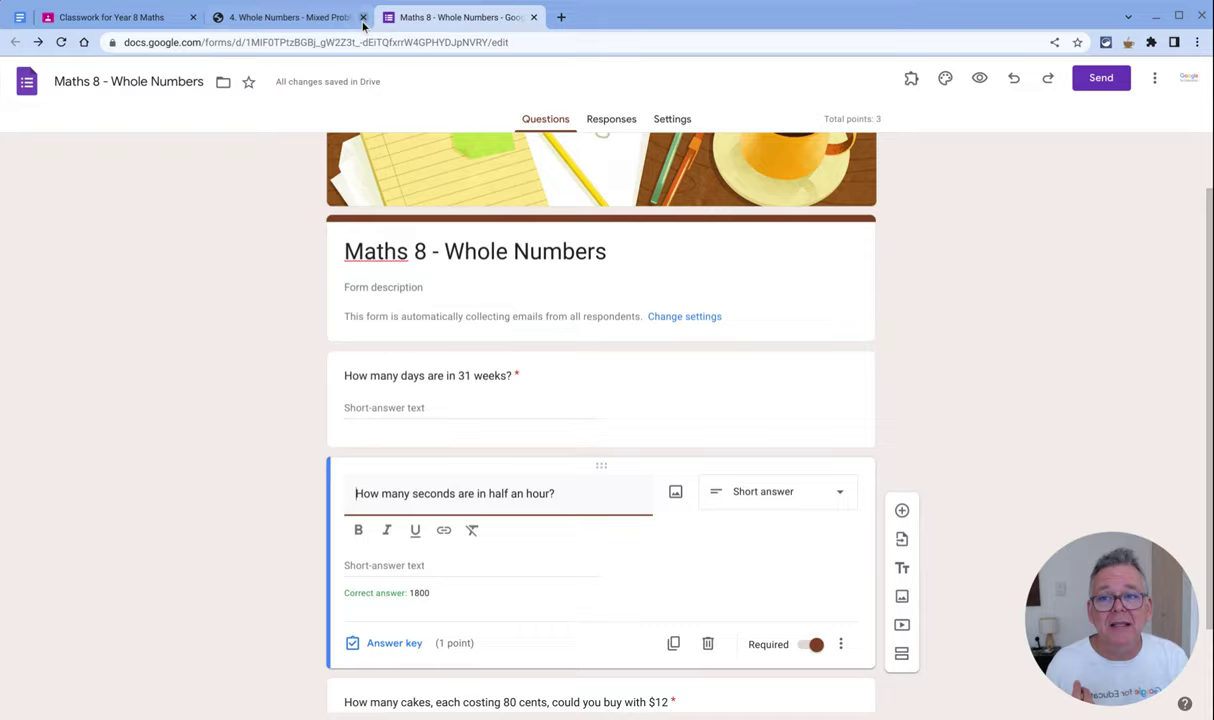
{"action": "left_click", "coordinate": [317, 17]}
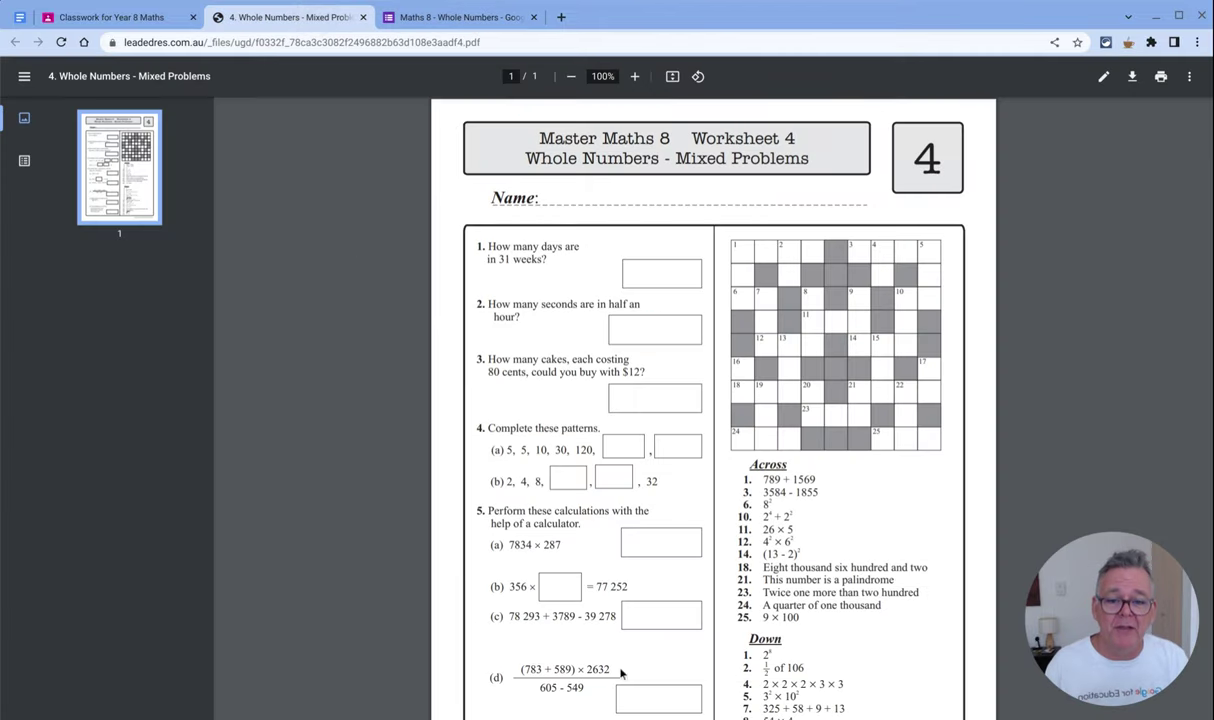
{"action": "left_click", "coordinate": [432, 18]}
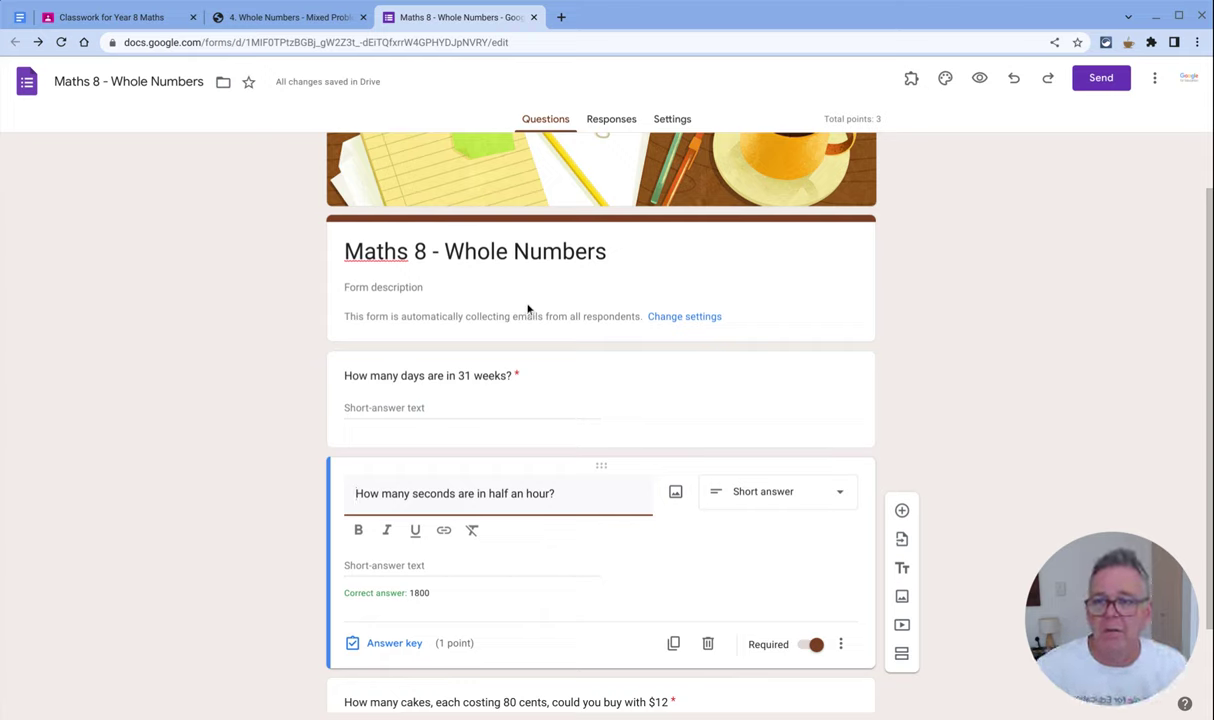
{"action": "left_click", "coordinate": [83, 18]}
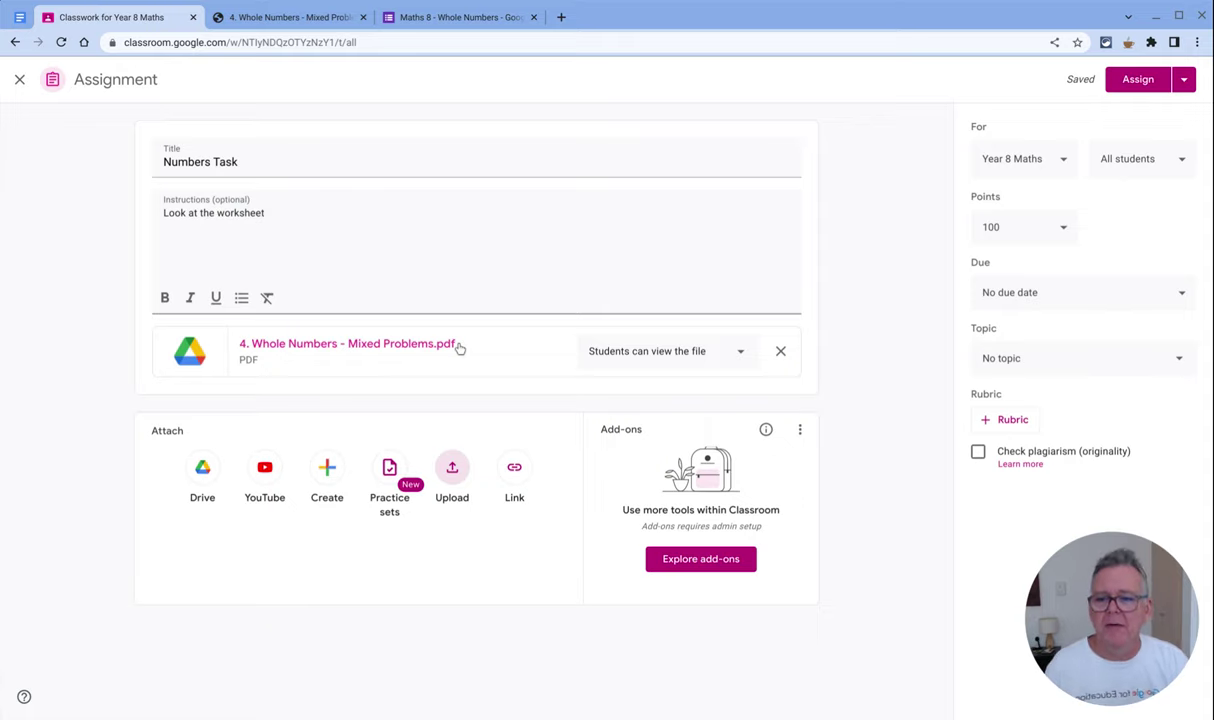
Step: Attach the 'Maths 8 - Whole Numbers' Google Form from Drive's recent files
{"action": "left_click", "coordinate": [203, 470]}
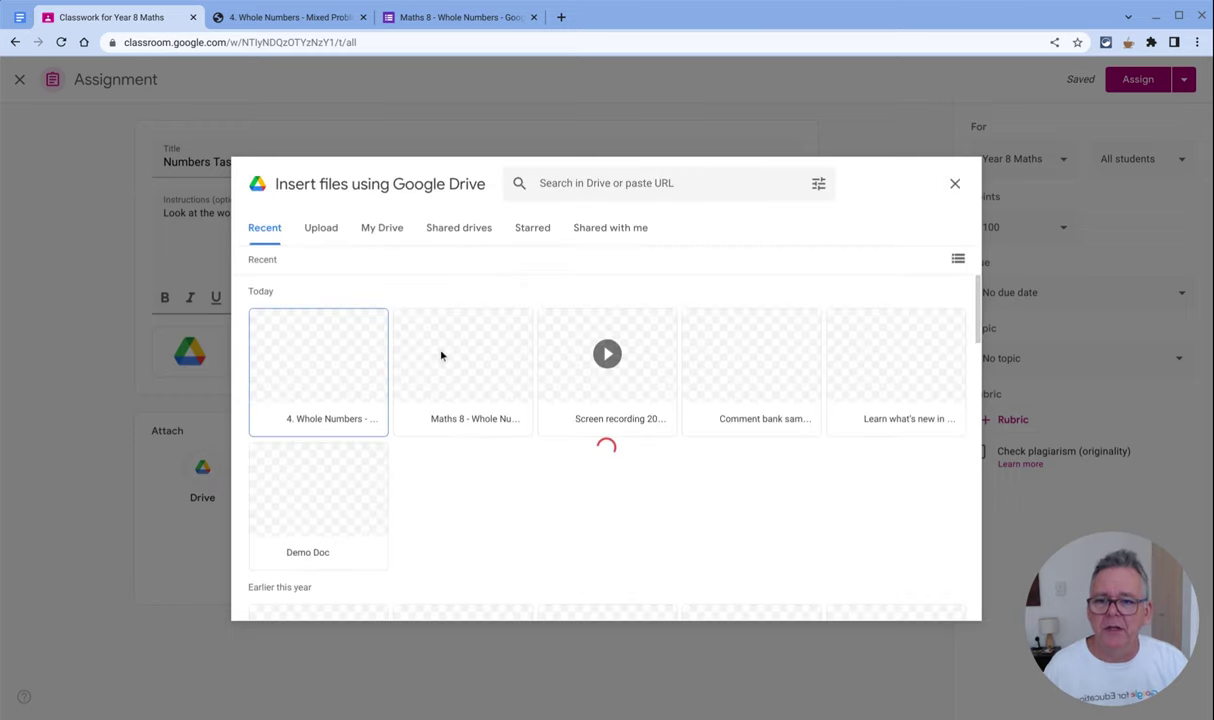
{"action": "left_click", "coordinate": [474, 354]}
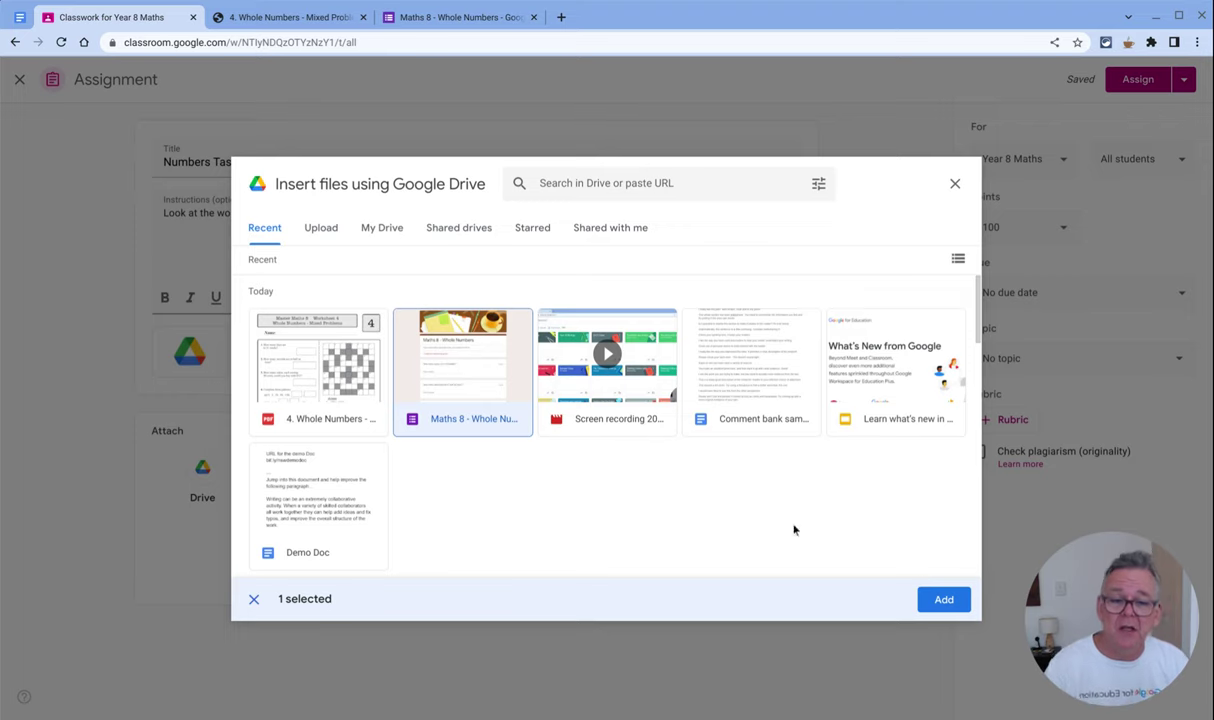
{"action": "left_click", "coordinate": [940, 600]}
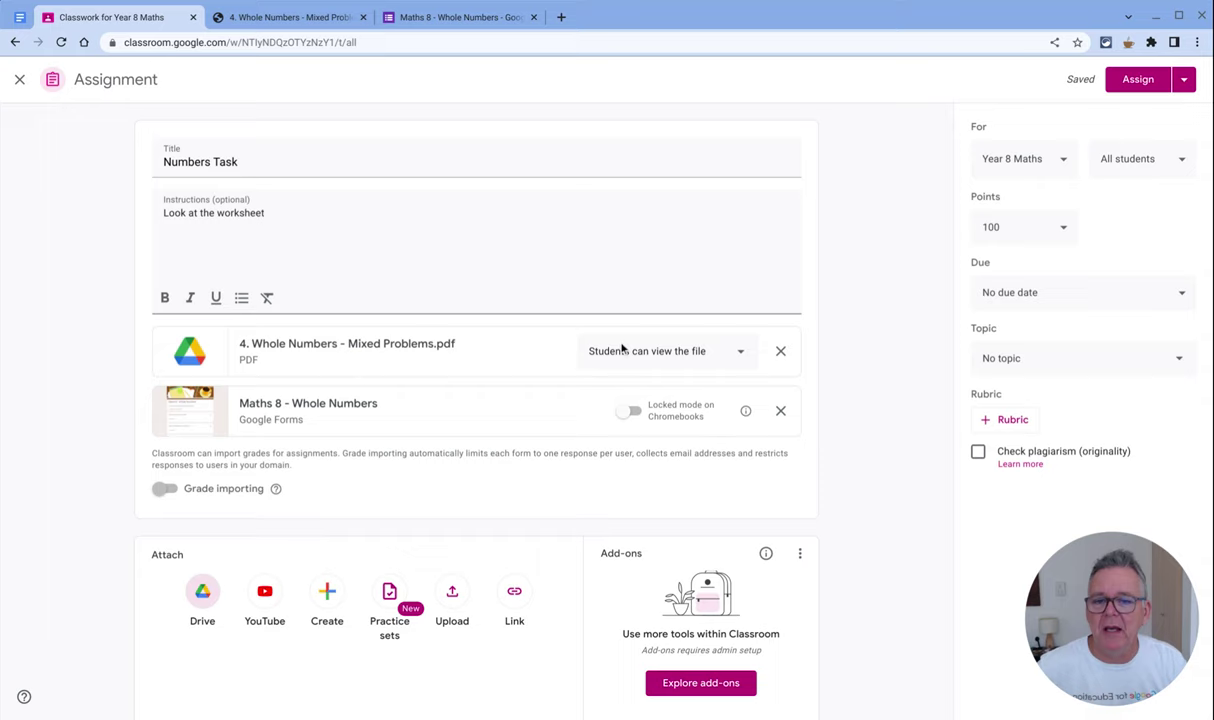
Step: Remove the worksheet PDF and leave locked mode on Chromebooks off for the form
{"action": "left_click", "coordinate": [781, 351]}
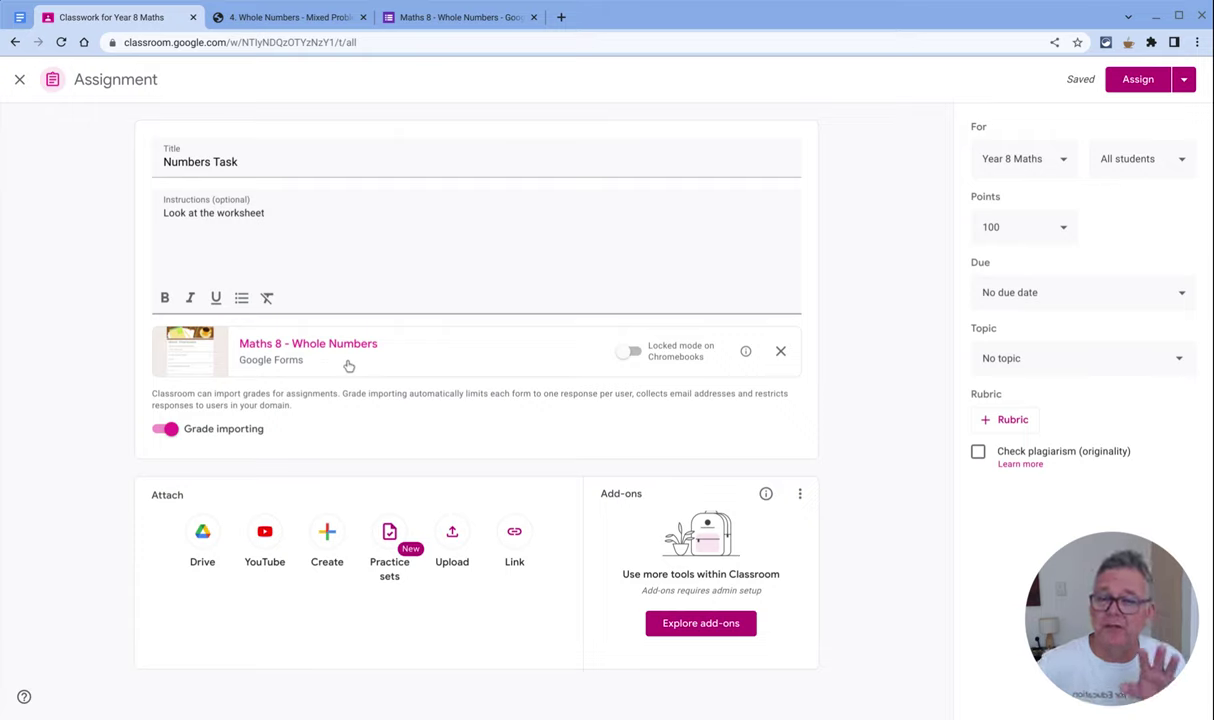
{"action": "left_click", "coordinate": [631, 355]}
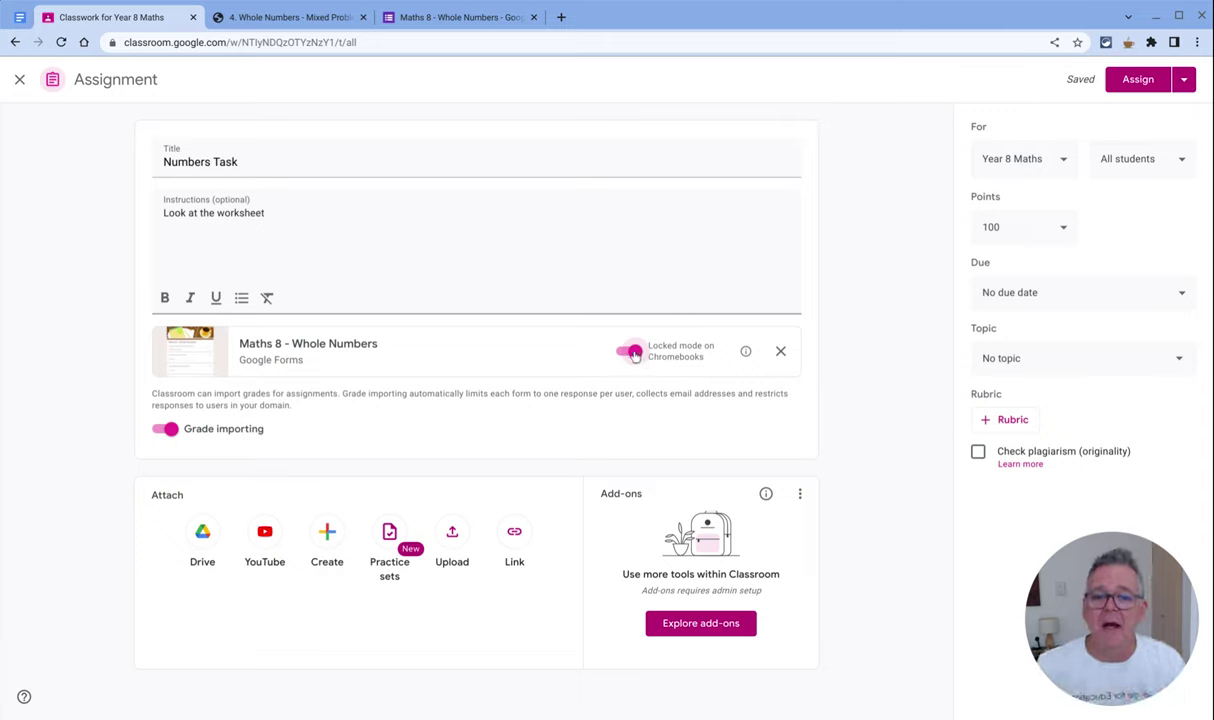
{"action": "left_click", "coordinate": [634, 357]}
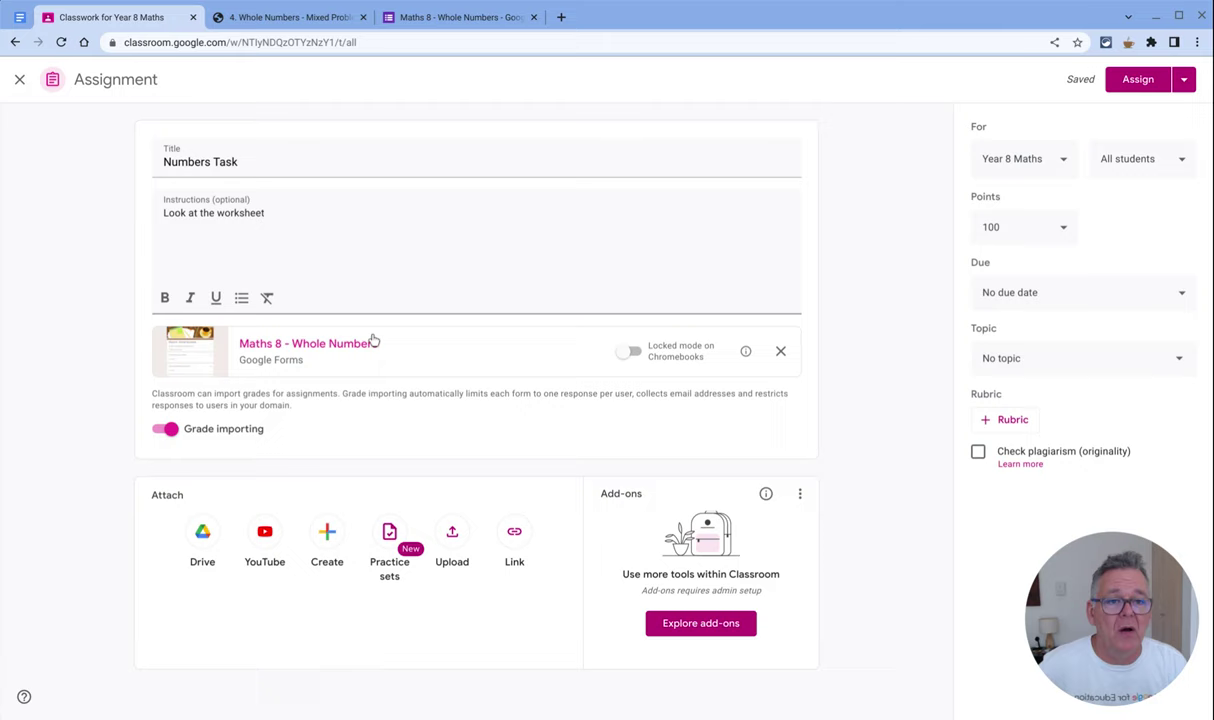
Step: Assign Numbers Task to both Year 8 Maths and Year 7 Maths, then show the posting options
{"action": "left_click", "coordinate": [1060, 160]}
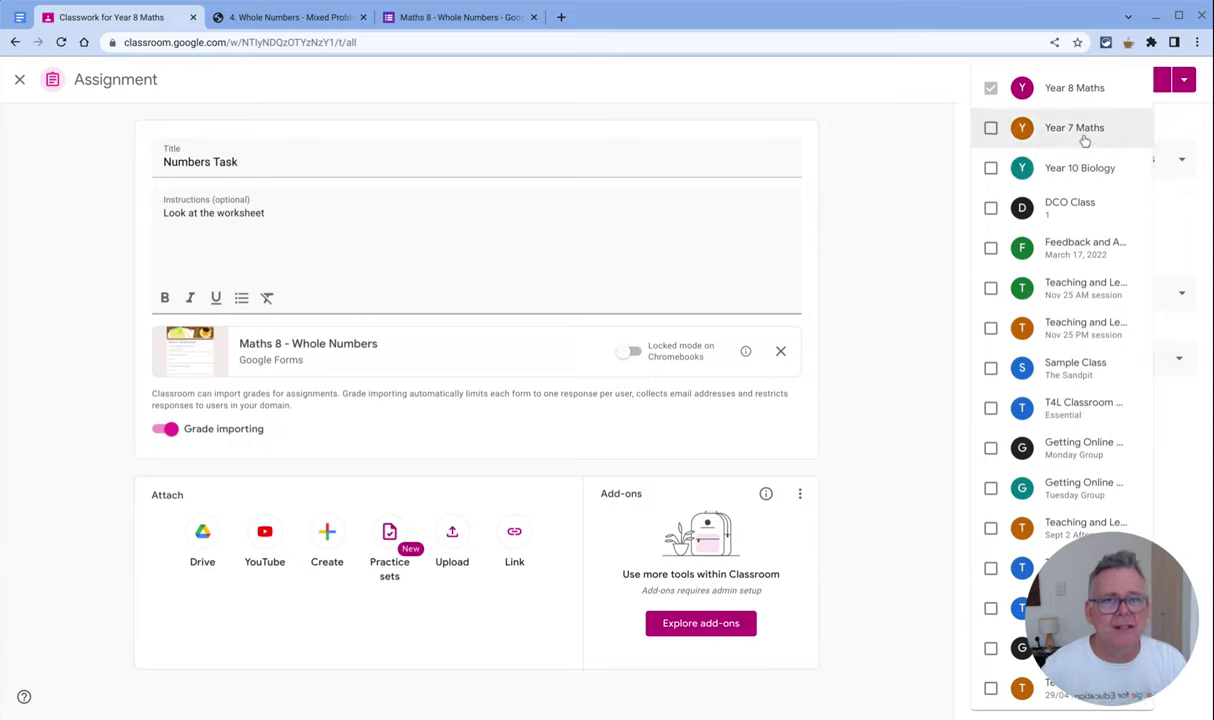
{"action": "left_click", "coordinate": [990, 128]}
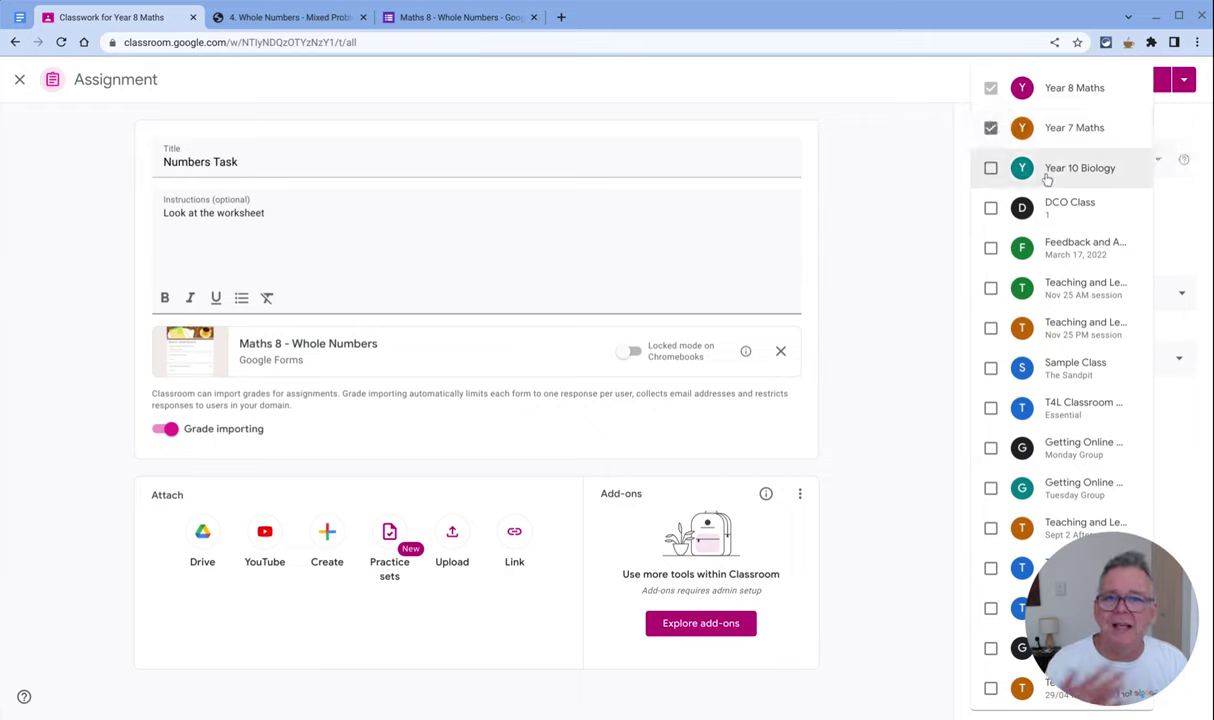
{"action": "left_click", "coordinate": [990, 128]}
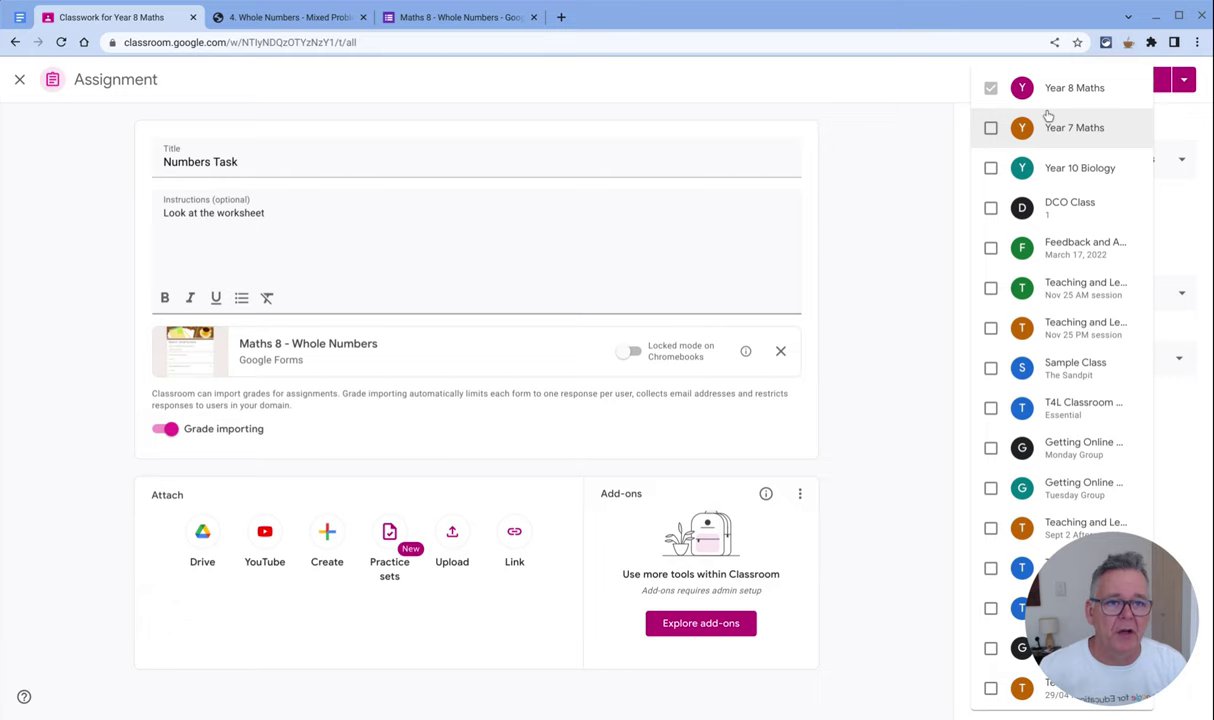
{"action": "left_click", "coordinate": [924, 88]}
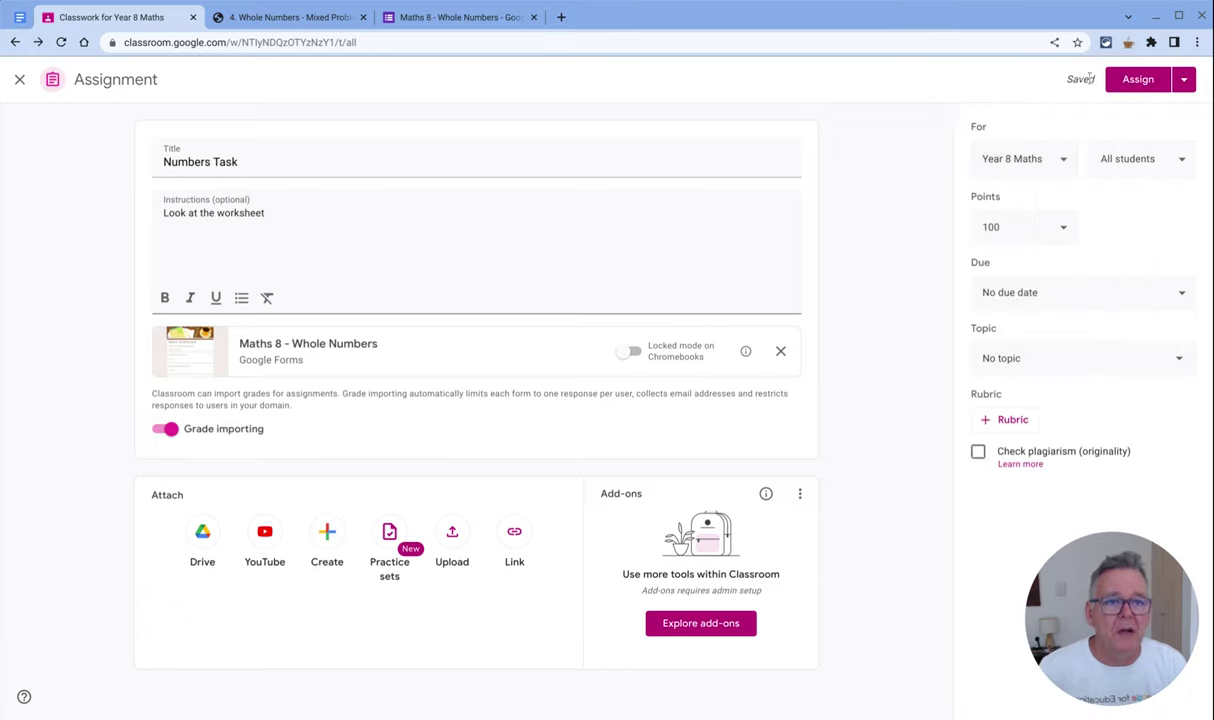
{"action": "left_click", "coordinate": [1060, 155]}
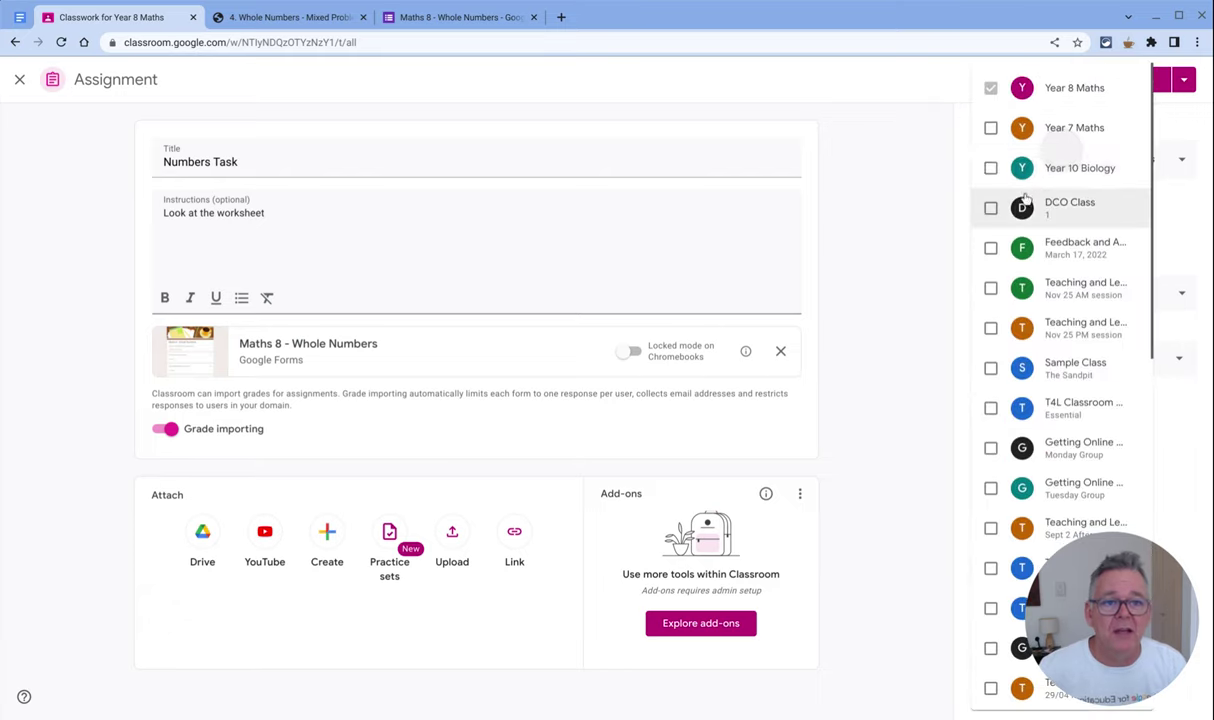
{"action": "left_click", "coordinate": [992, 128]}
{"action": "left_click", "coordinate": [933, 90]}
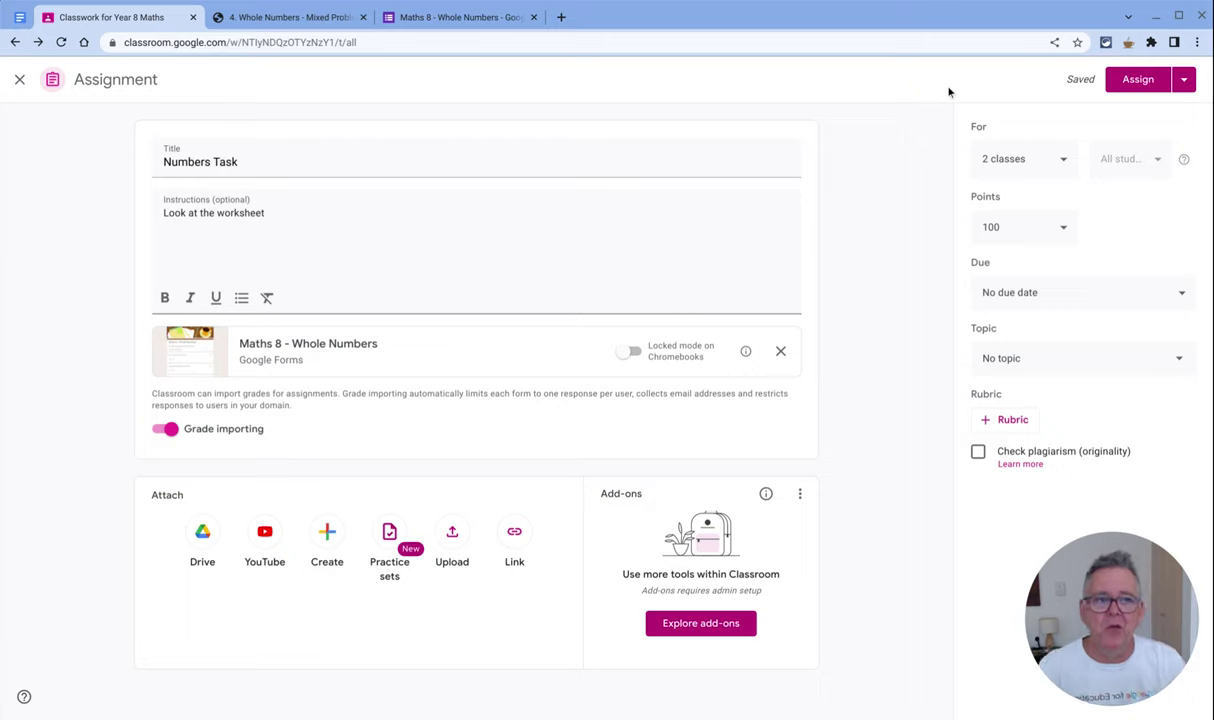
{"action": "left_click", "coordinate": [1185, 80]}
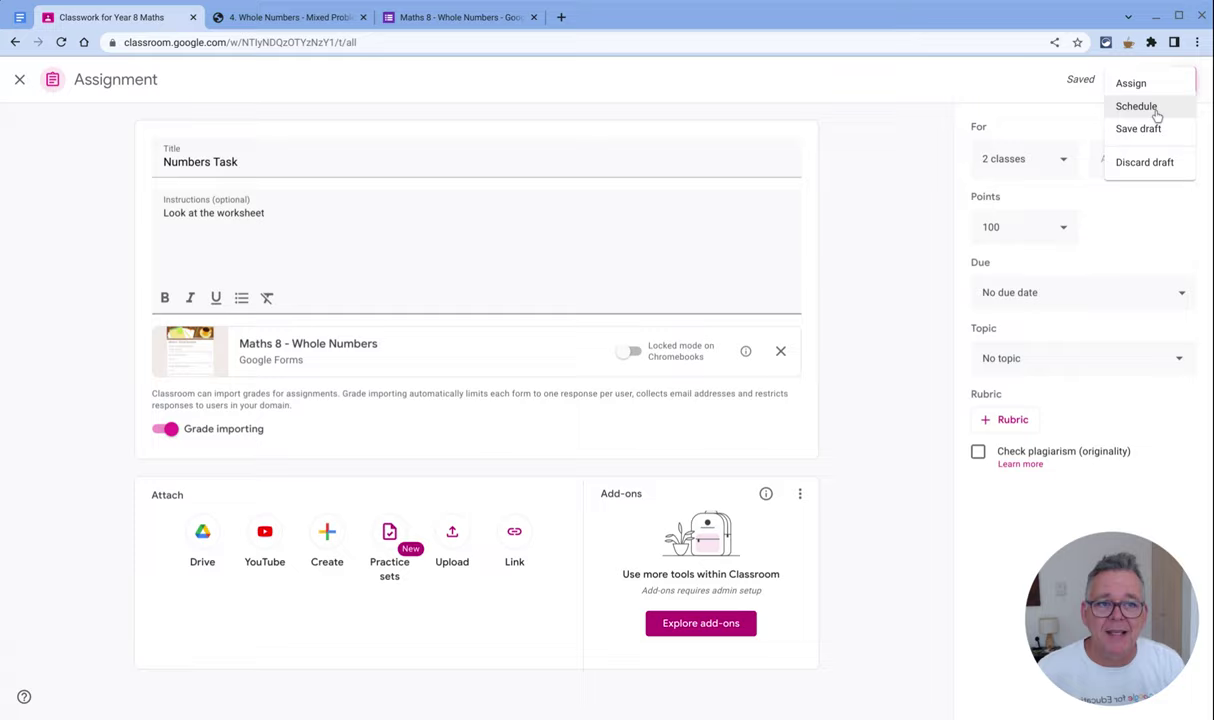
{"action": "left_click", "coordinate": [1152, 110]}
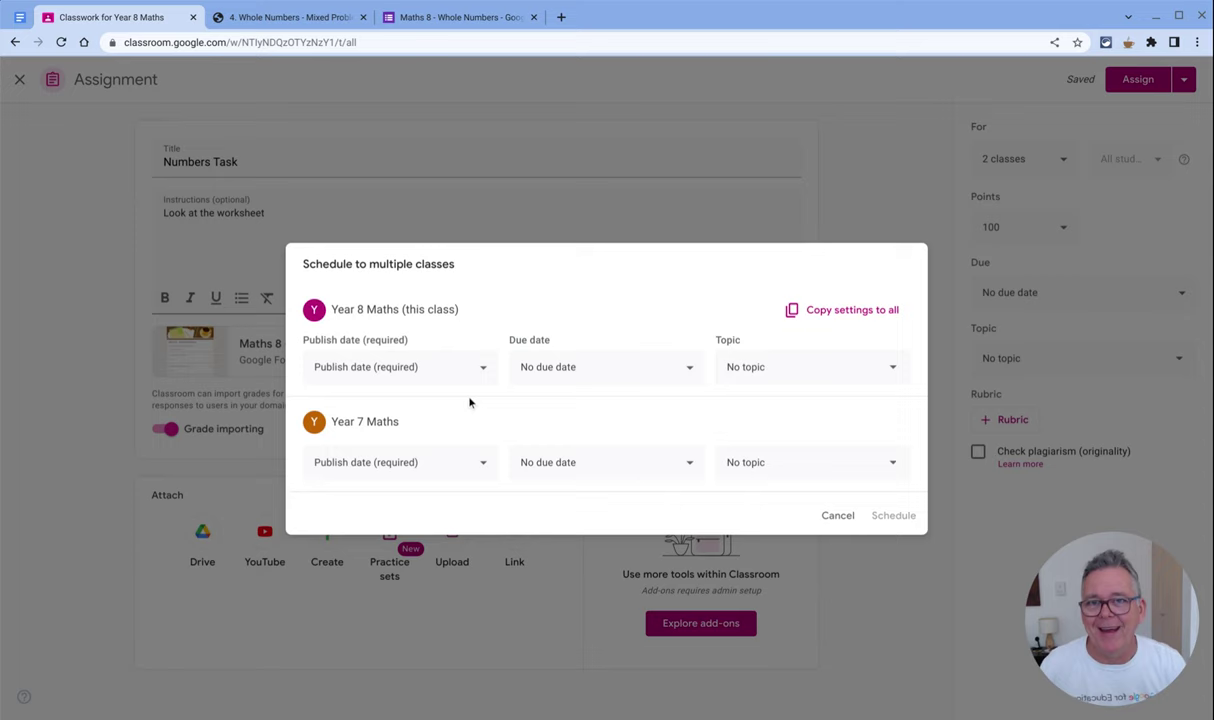
{"action": "left_click", "coordinate": [830, 516]}
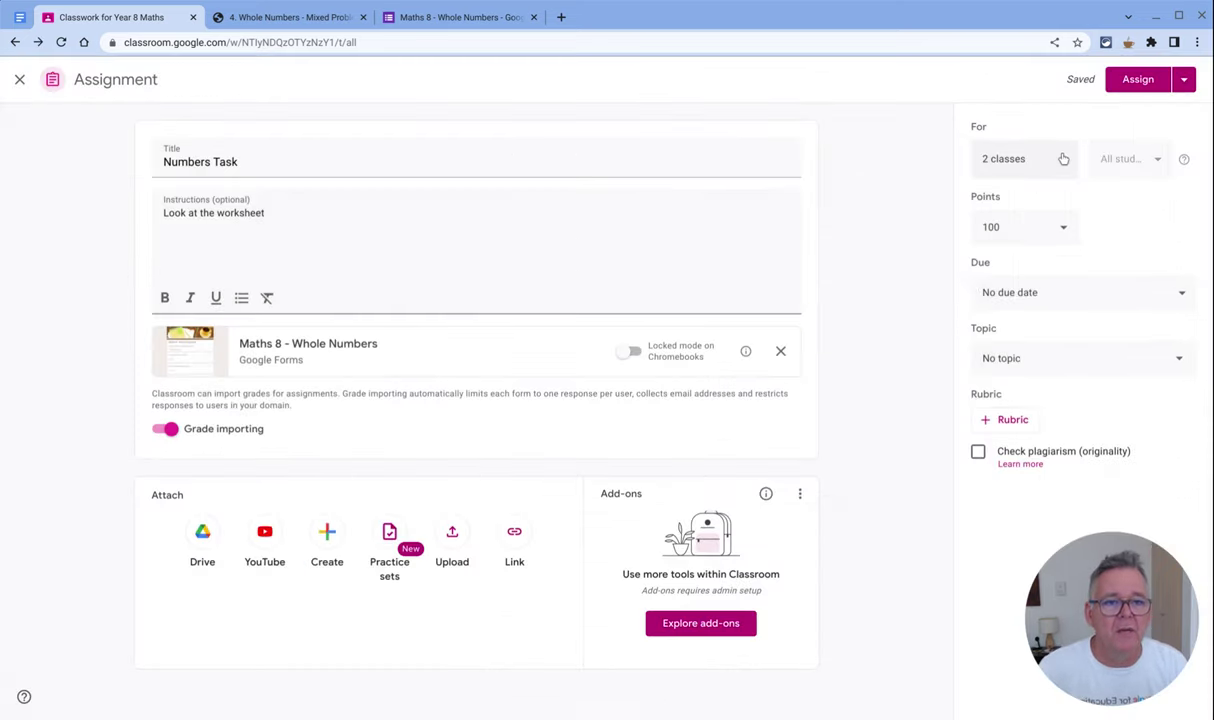
Step: Drop Year 7 Maths so the assignment goes to Year 8 Maths, all students
{"action": "left_click", "coordinate": [1004, 153]}
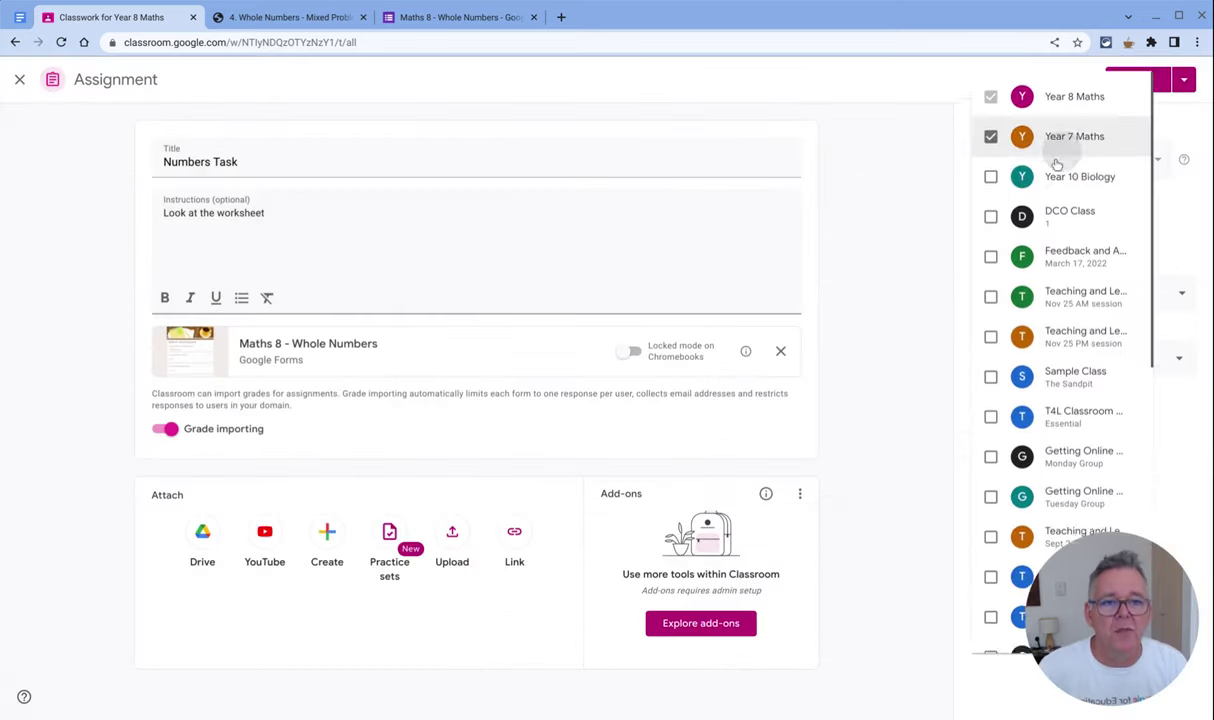
{"action": "left_click", "coordinate": [988, 128]}
{"action": "left_click", "coordinate": [946, 84]}
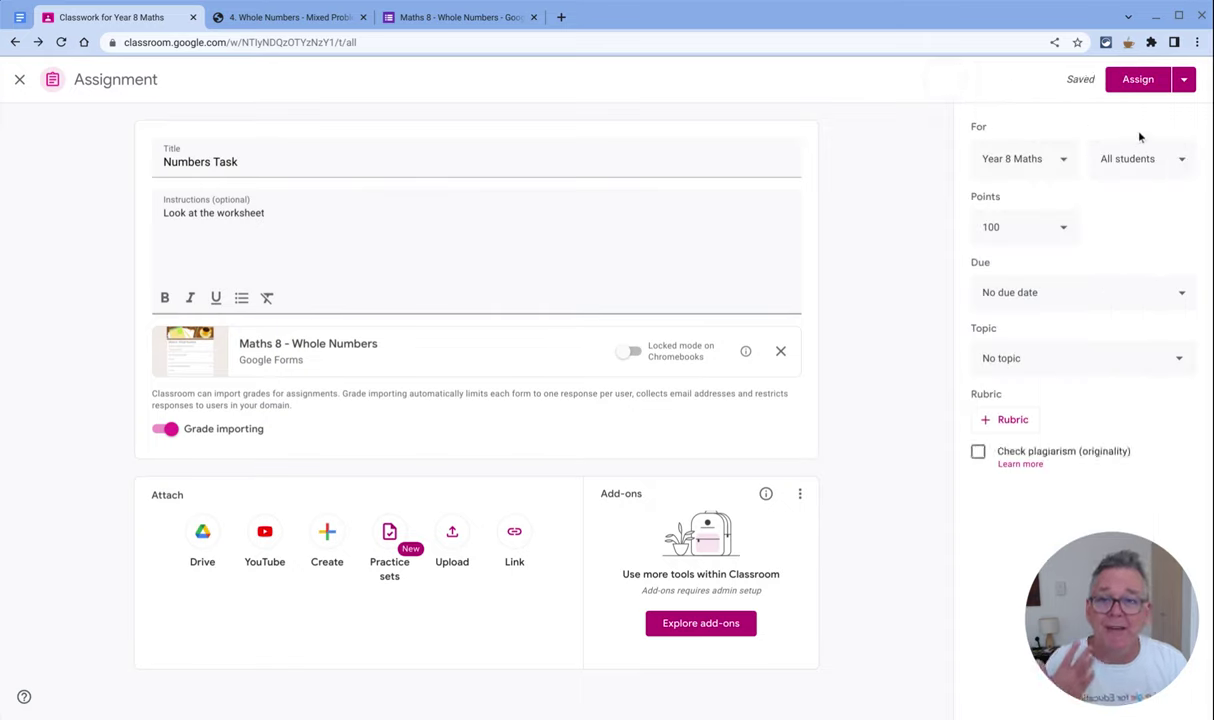
{"action": "left_click", "coordinate": [1178, 161]}
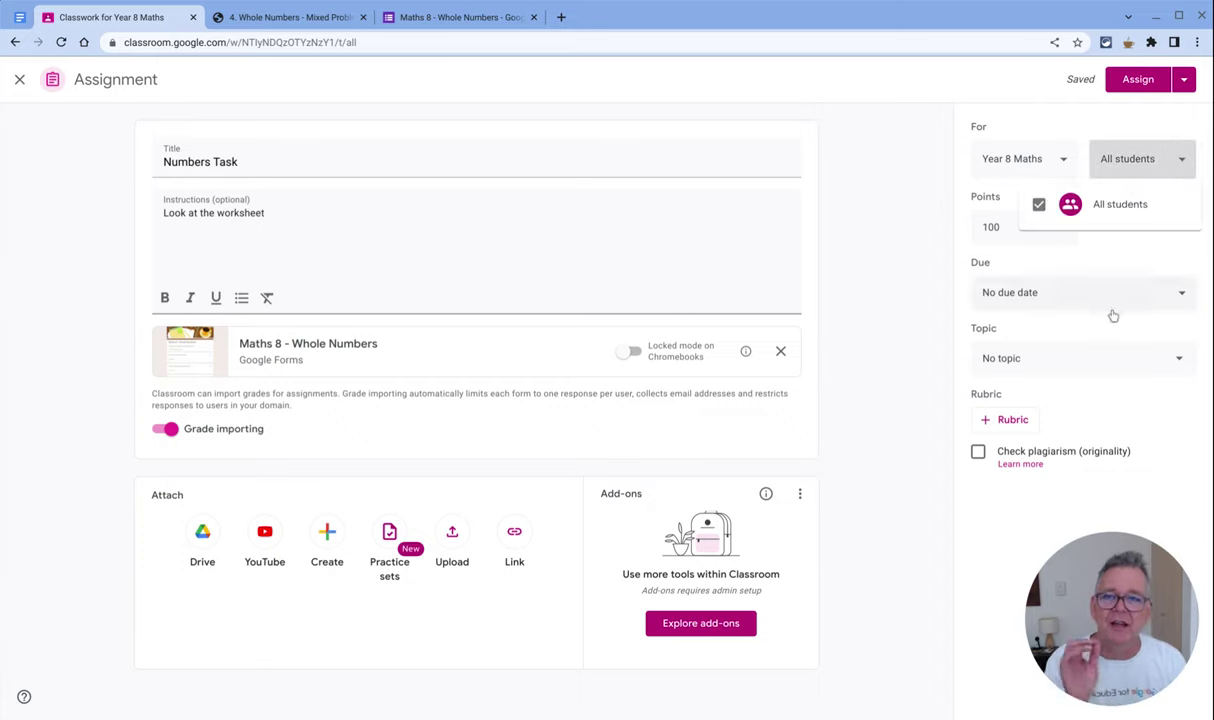
{"action": "left_click", "coordinate": [1182, 158]}
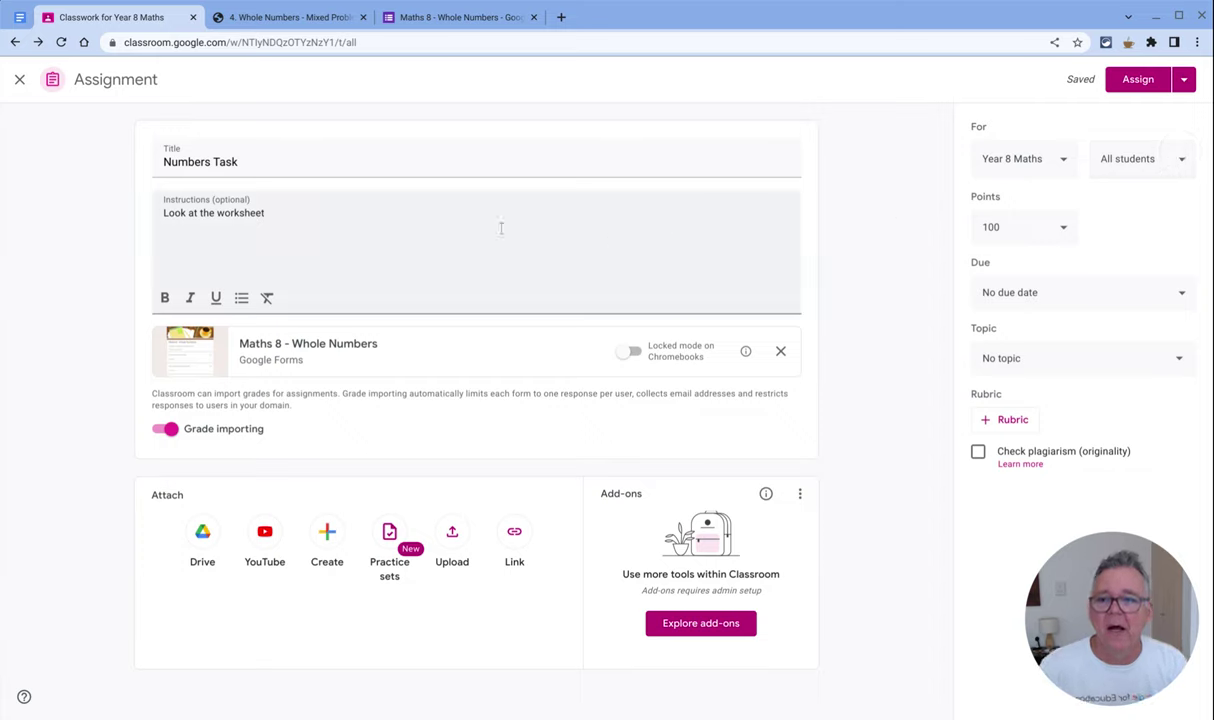
Step: Change the assignment's points from 100 to 20
{"action": "left_click", "coordinate": [1005, 222]}
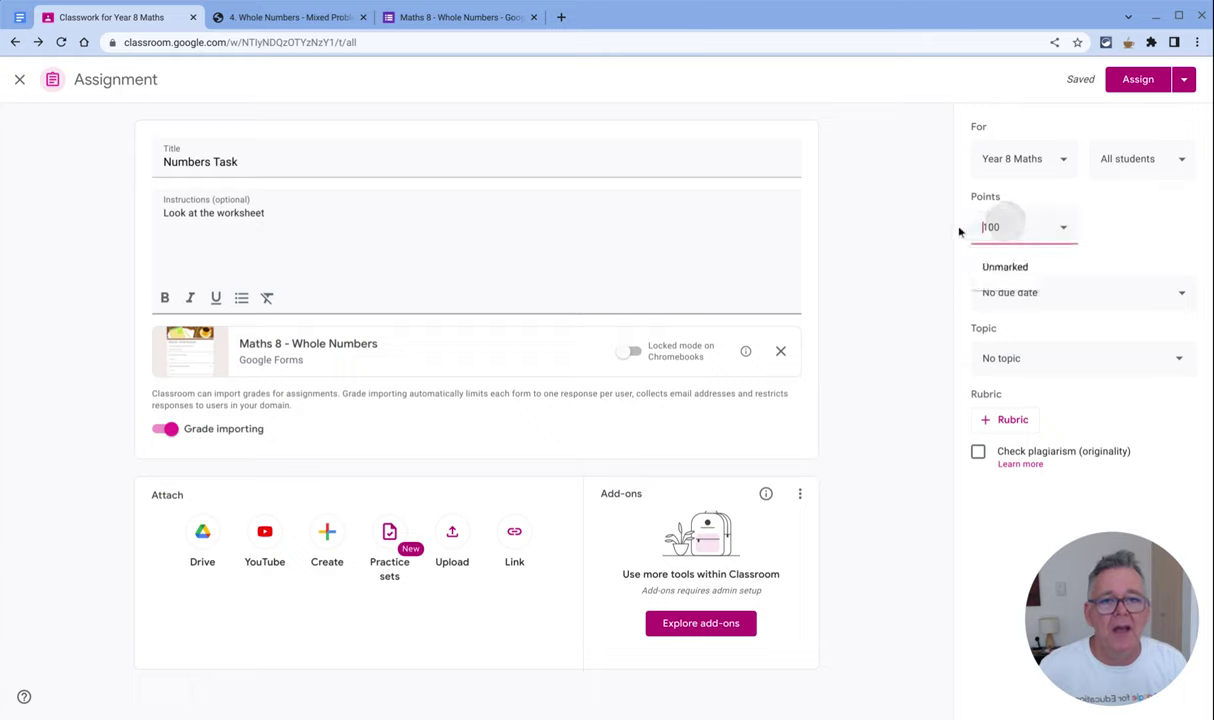
{"action": "left_click", "coordinate": [987, 230]}
{"action": "double_click", "coordinate": [988, 229]}
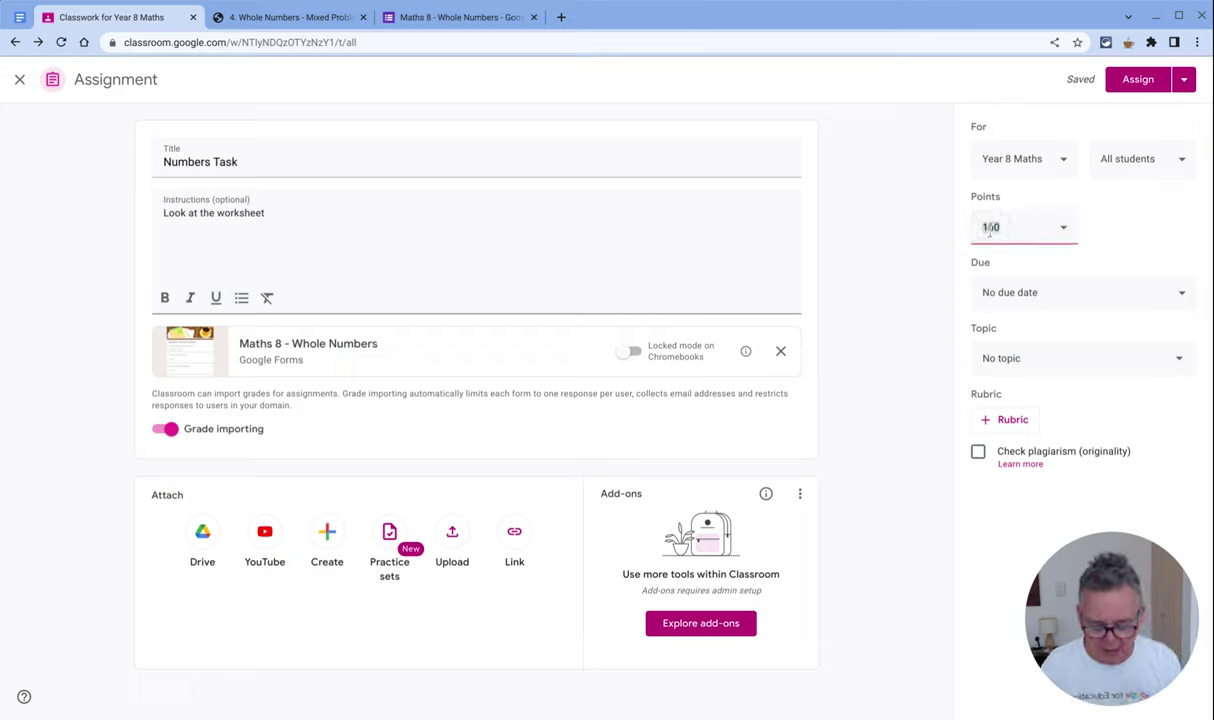
{"action": "type", "text": "20"}
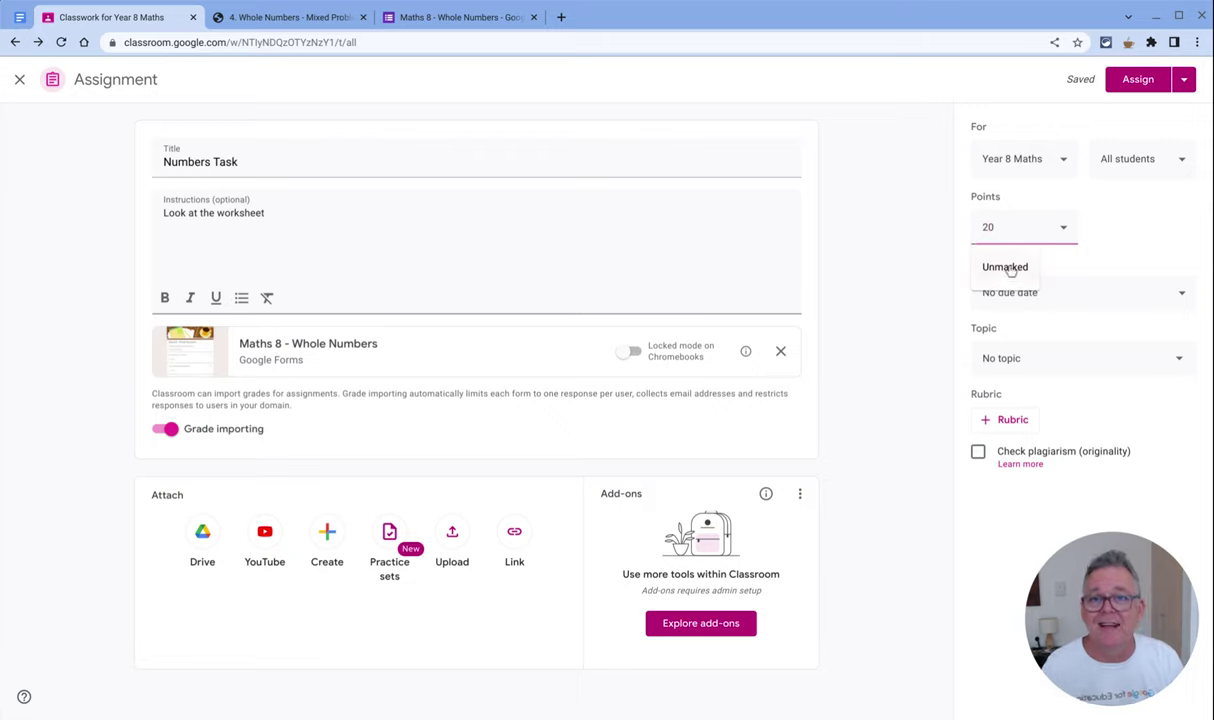
{"action": "left_click", "coordinate": [1100, 234]}
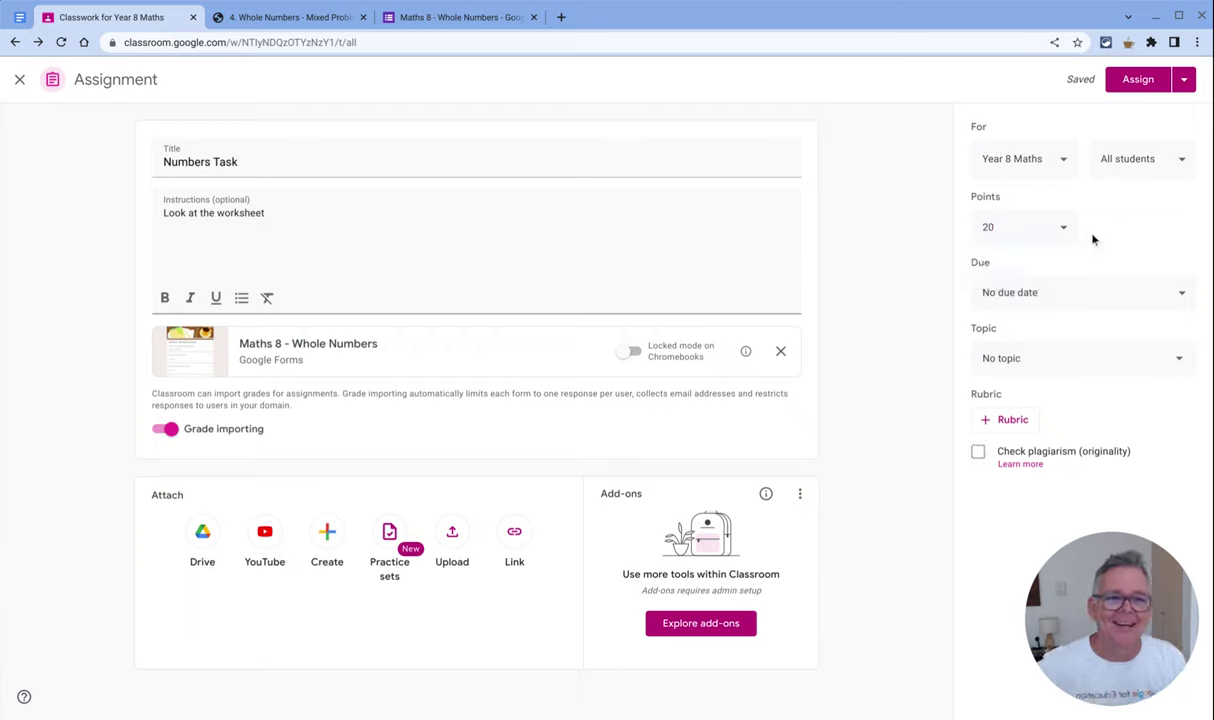
Step: Set the due date to Wednesday, 24 May 2023
{"action": "left_click", "coordinate": [1068, 298]}
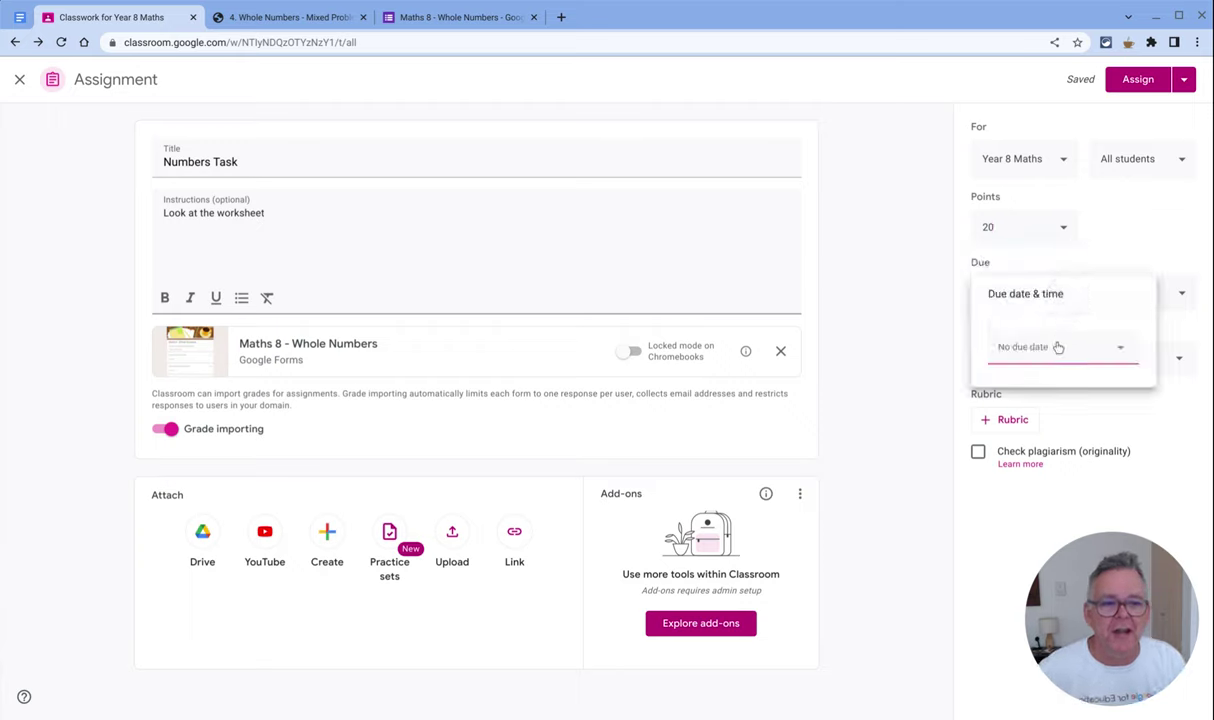
{"action": "left_click", "coordinate": [1058, 344]}
{"action": "left_click", "coordinate": [1049, 482]}
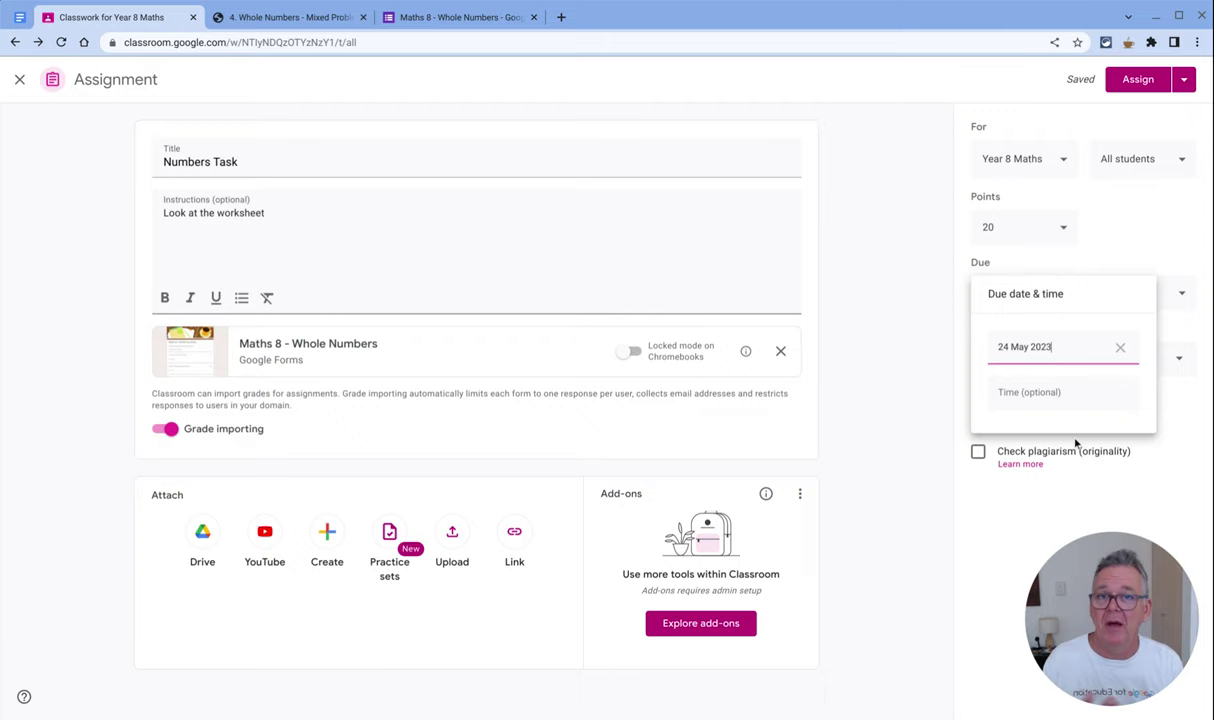
{"action": "left_click", "coordinate": [1171, 250]}
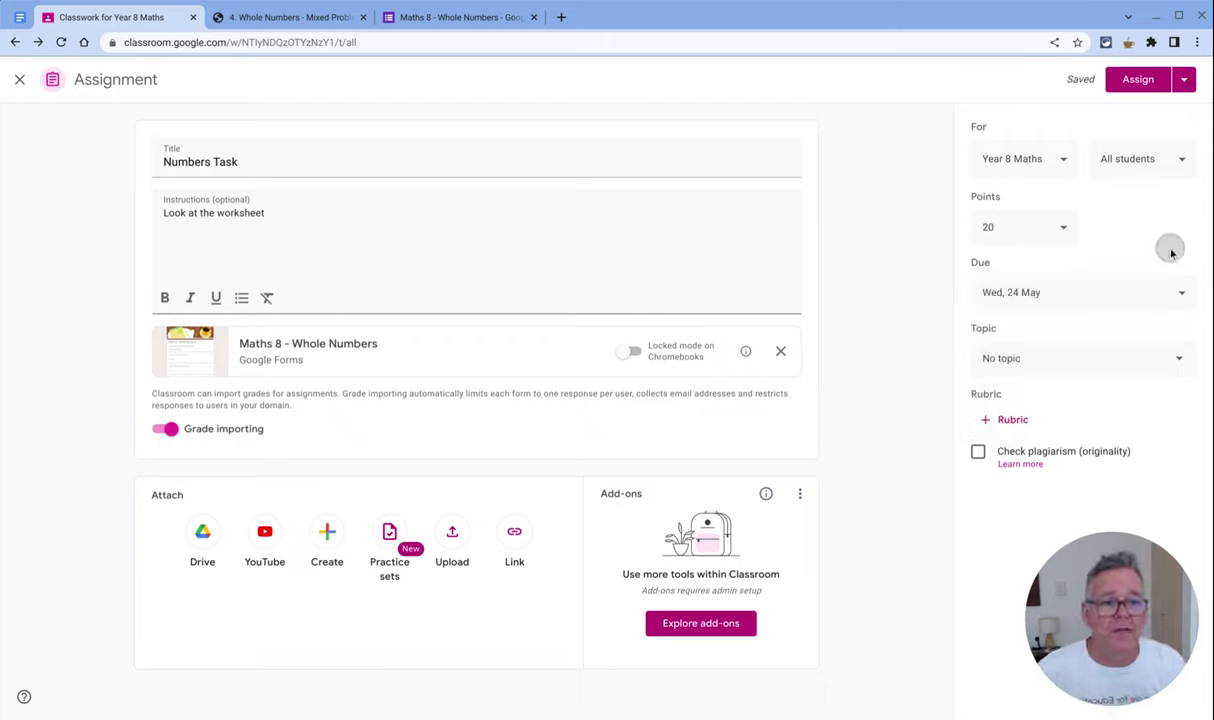
{"action": "left_click", "coordinate": [1057, 360]}
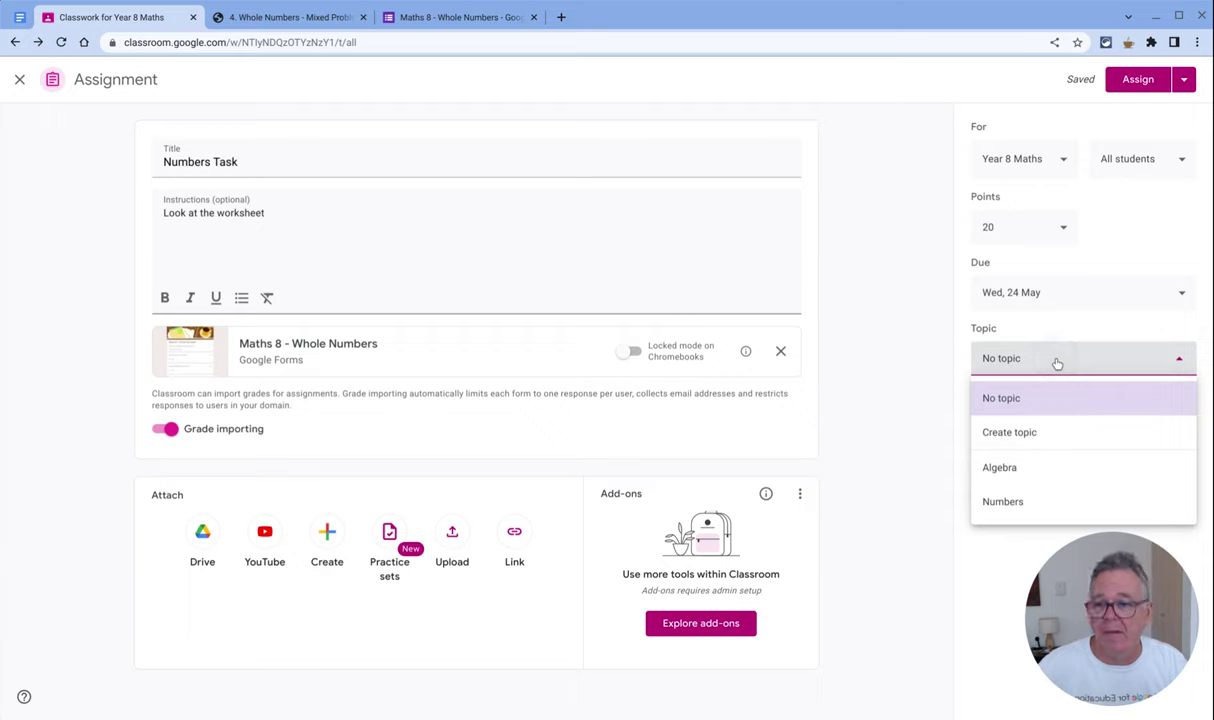
Step: Pick Numbers from the Topic list for Numbers Task
{"action": "left_click", "coordinate": [1013, 508]}
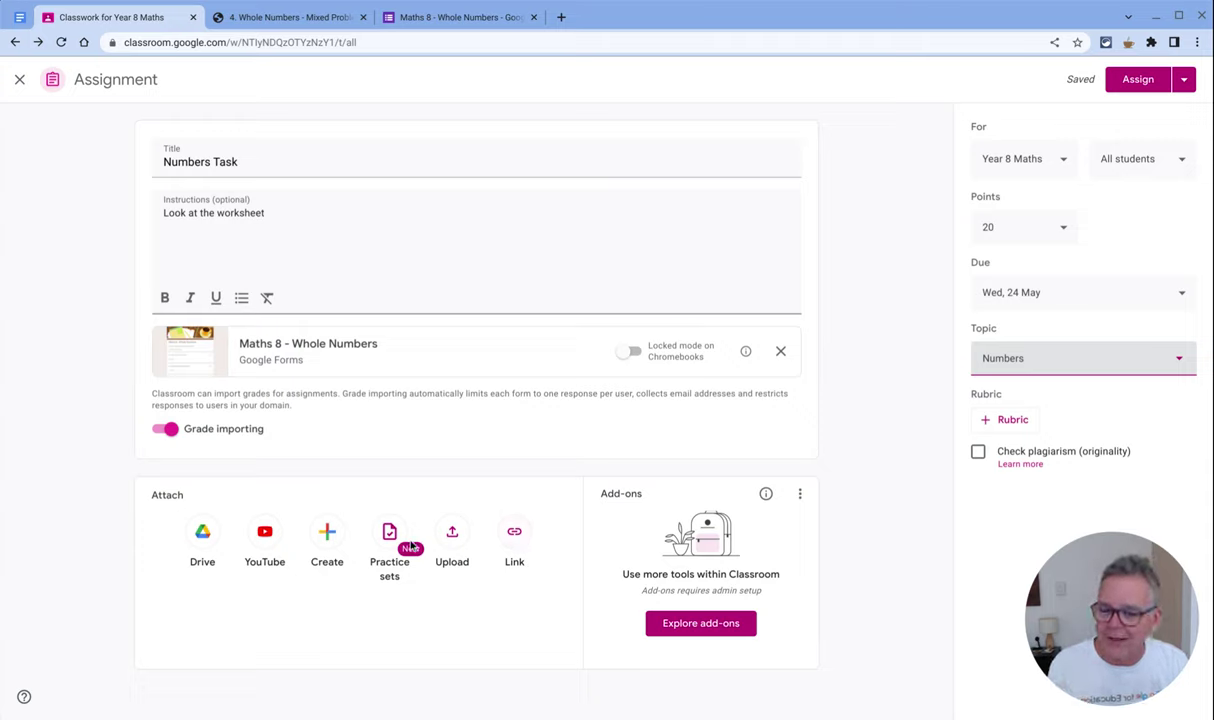
{"action": "left_click", "coordinate": [329, 536]}
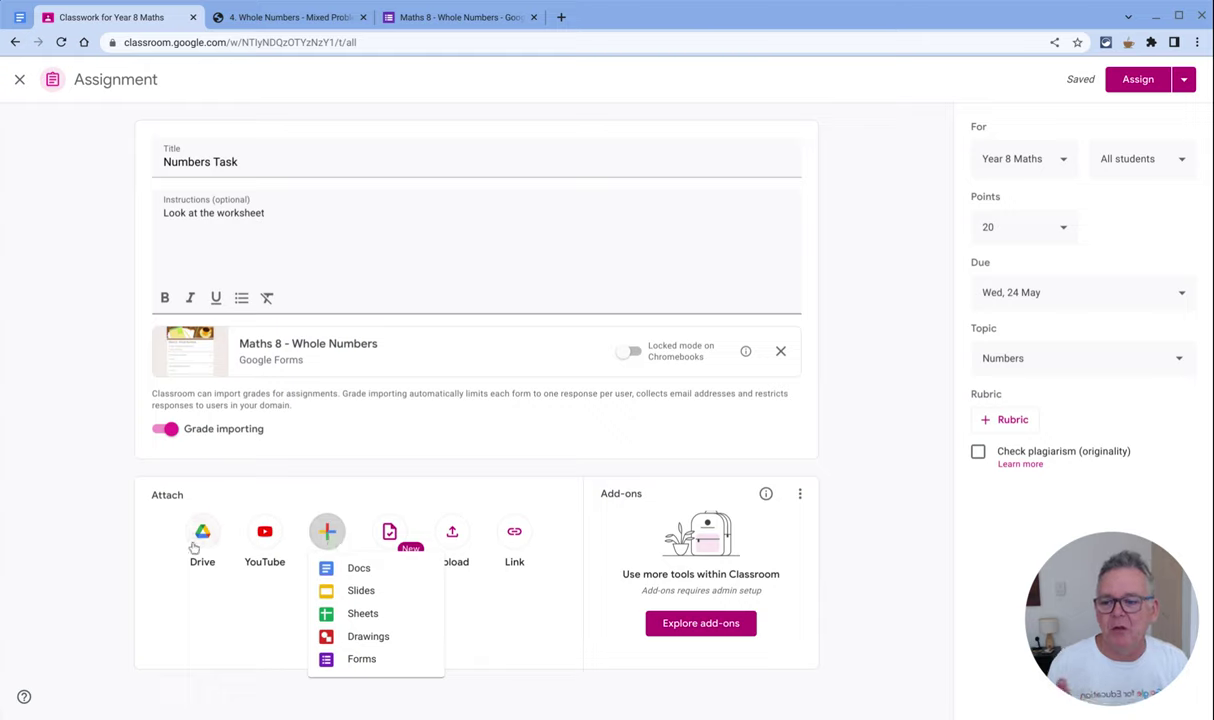
{"action": "left_click", "coordinate": [280, 473]}
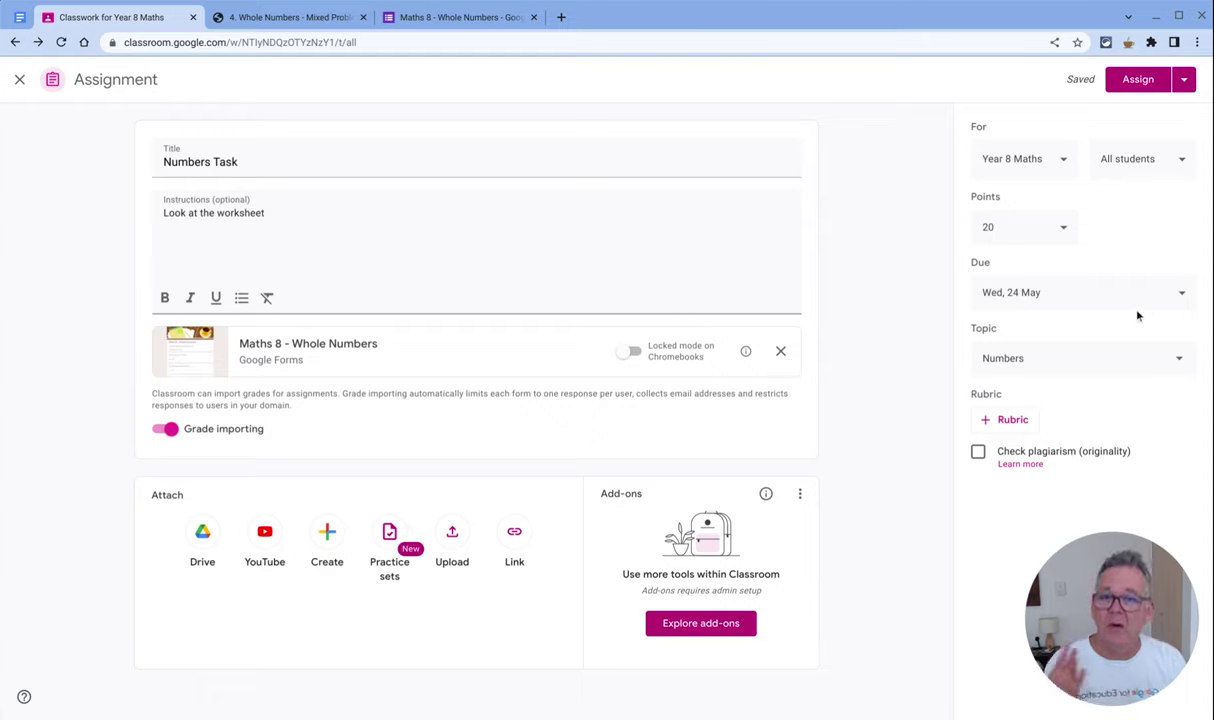
Step: Assign Numbers Task to Year 8 Maths and check its post on the Stream
{"action": "left_click", "coordinate": [1143, 79]}
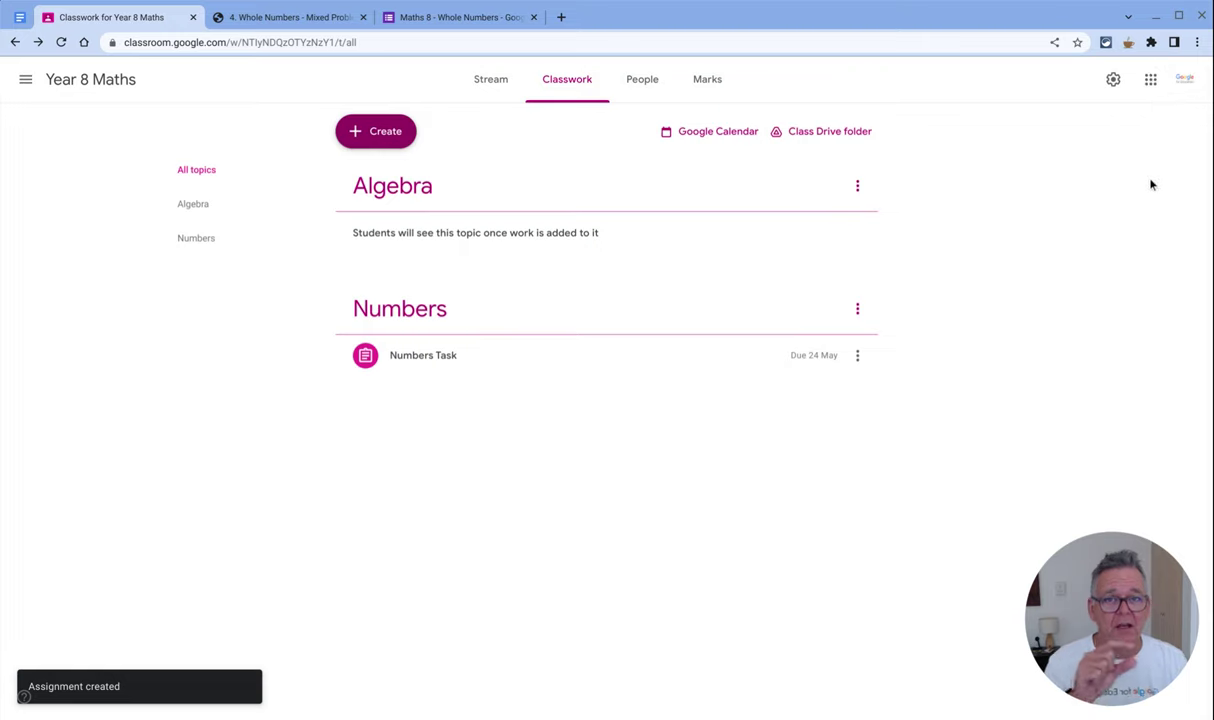
{"action": "left_click", "coordinate": [504, 85]}
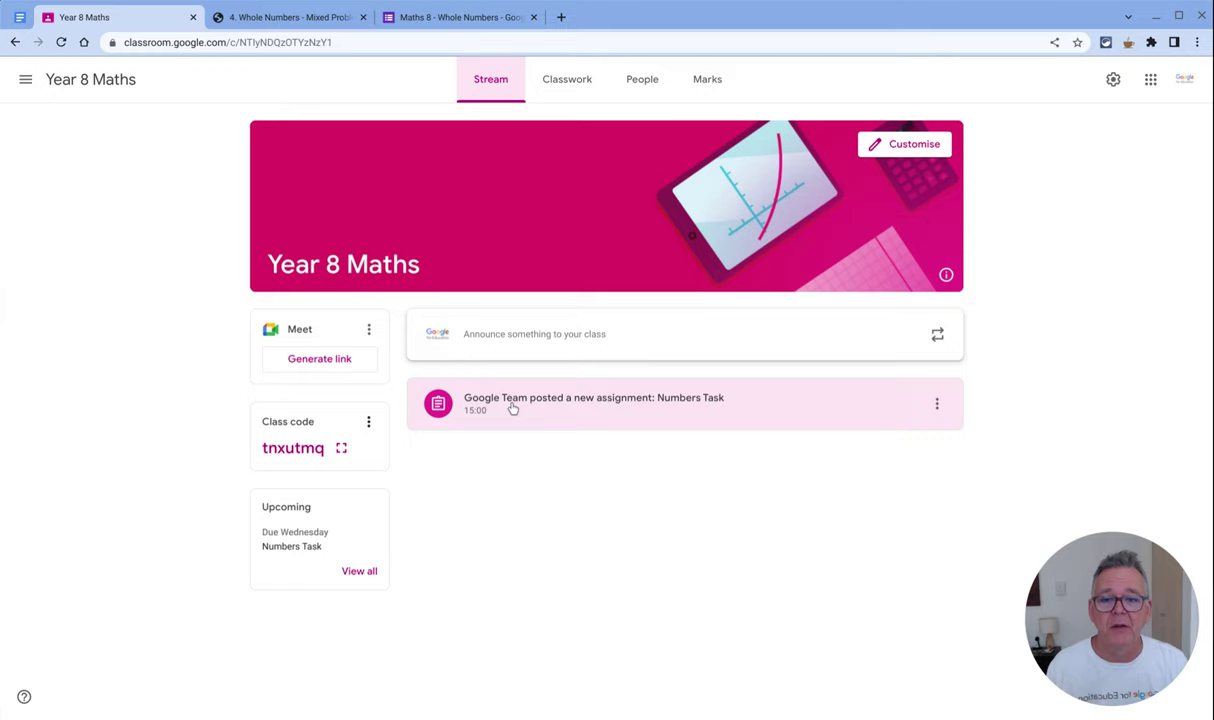